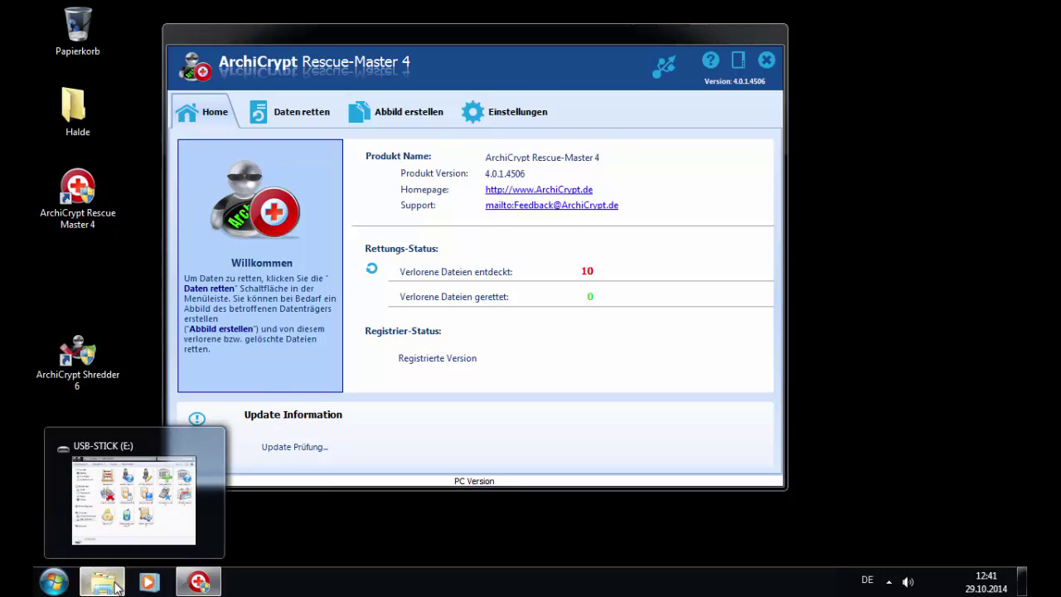
# Open the USB-STICK (E:) drive window and permanently delete all the image files on it
pyautogui.click(116, 587)
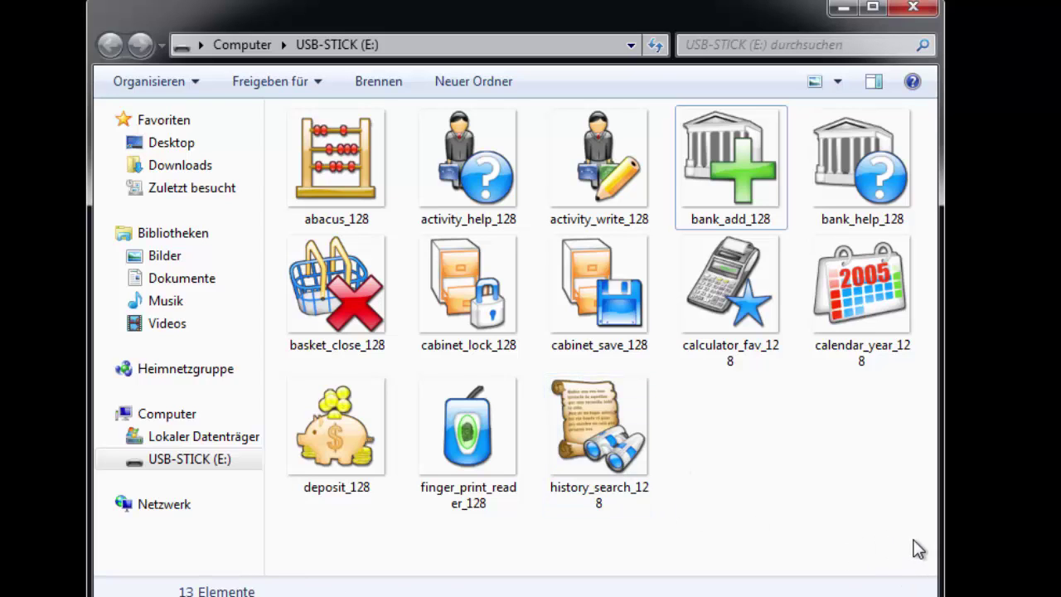
pyautogui.moveTo(914, 539); pyautogui.dragTo(343, 142)
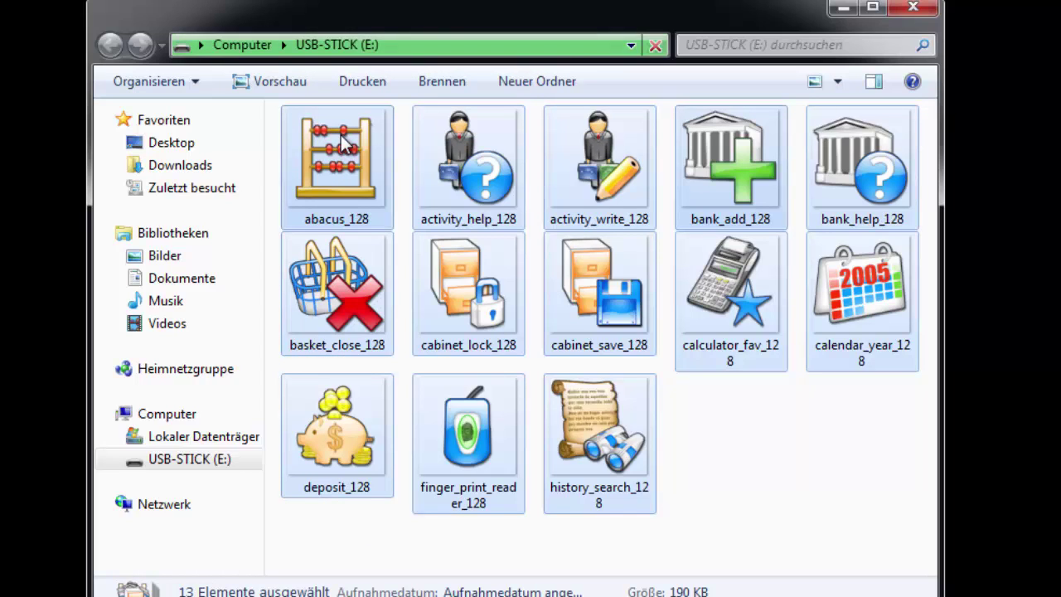
pyautogui.press('ctrl')
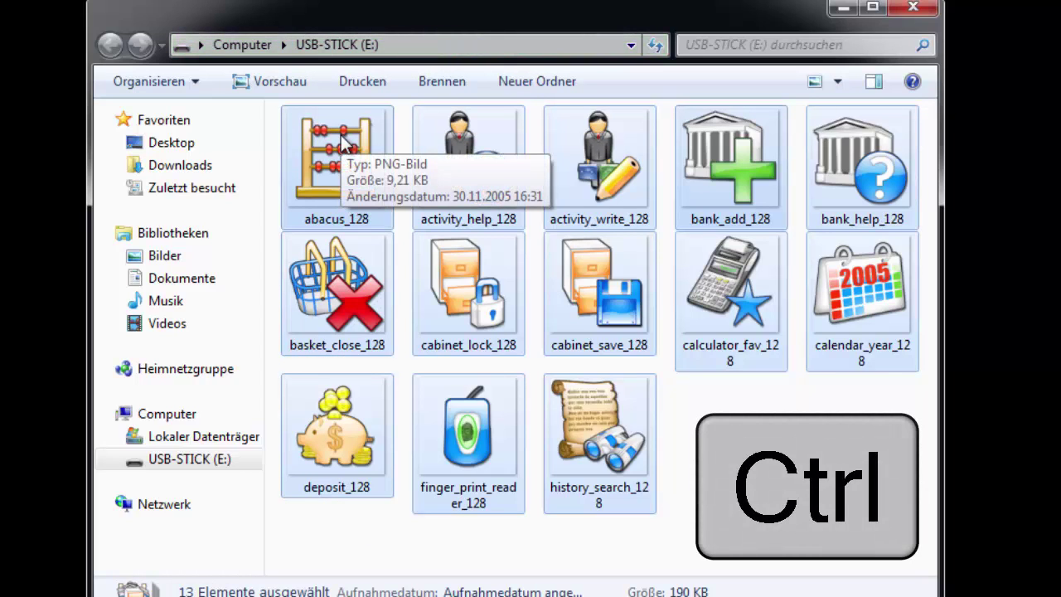
pyautogui.press('Delete')
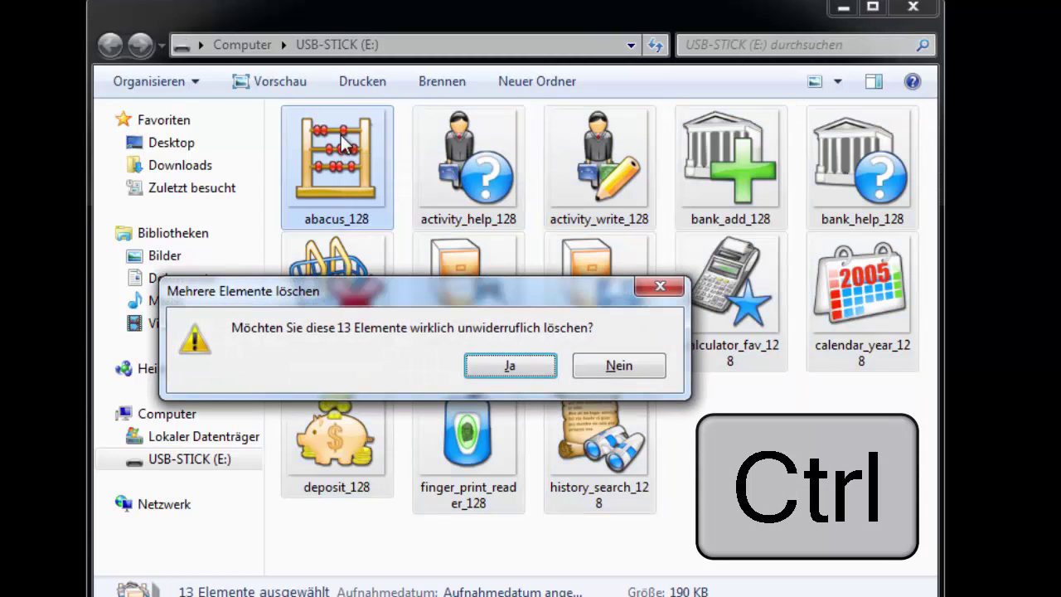
pyautogui.click(502, 365)
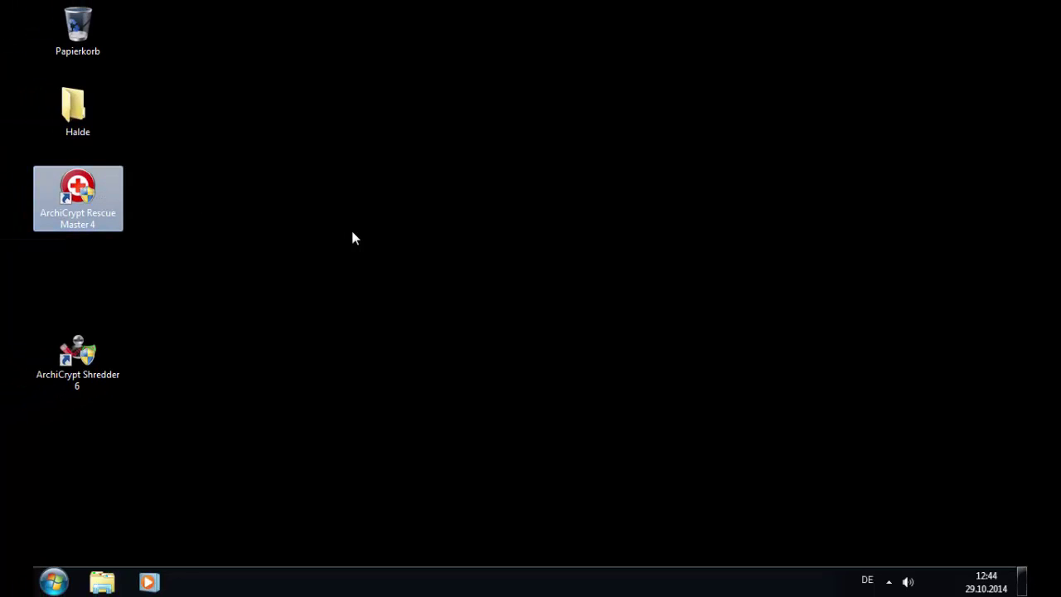
# Launch ArchiCrypt Rescue-Master 4 with permission to make changes and run a Schnell Scan for lost files on drive e: (USB-STICK)
pyautogui.doubleClick(92, 190)
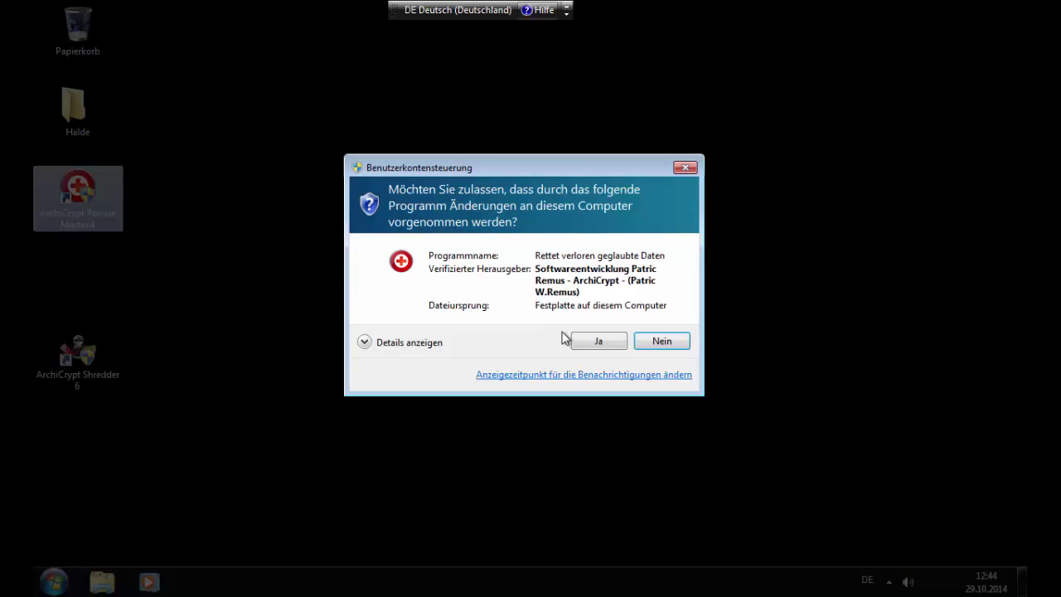
pyautogui.click(593, 341)
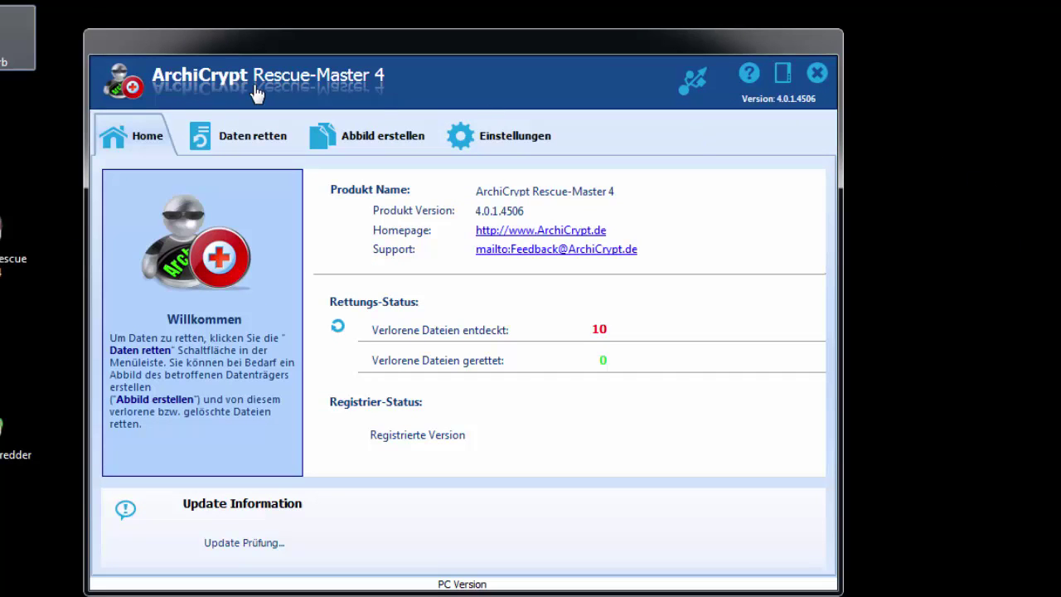
pyautogui.click(250, 147)
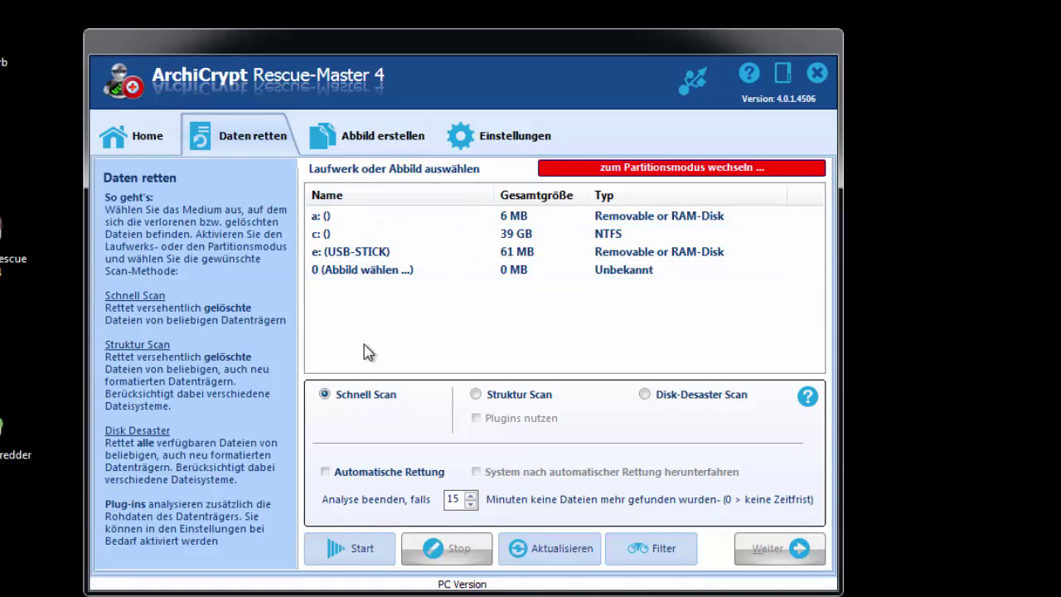
pyautogui.click(354, 257)
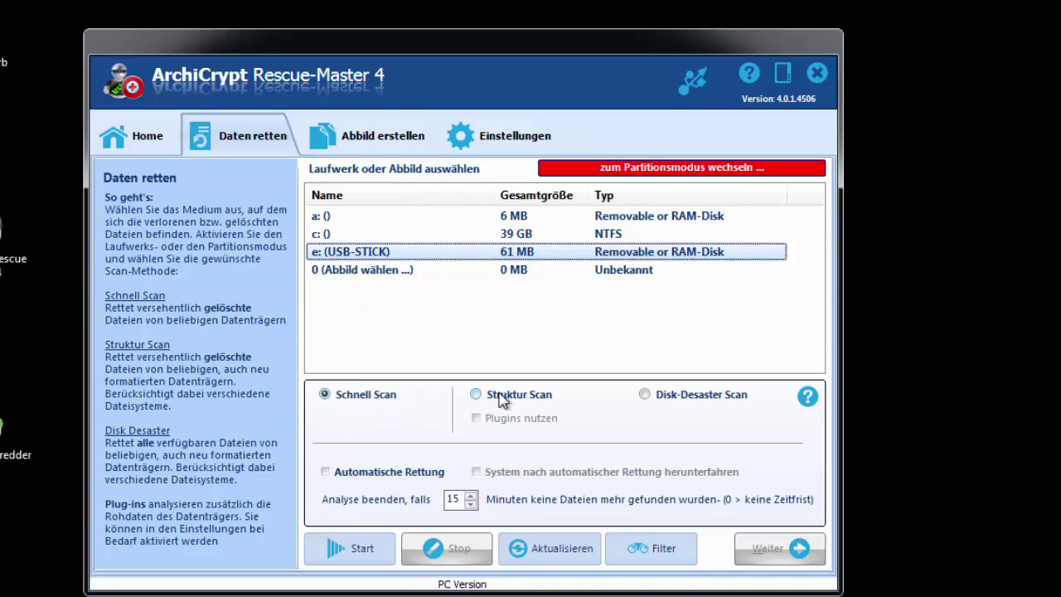
pyautogui.click(359, 554)
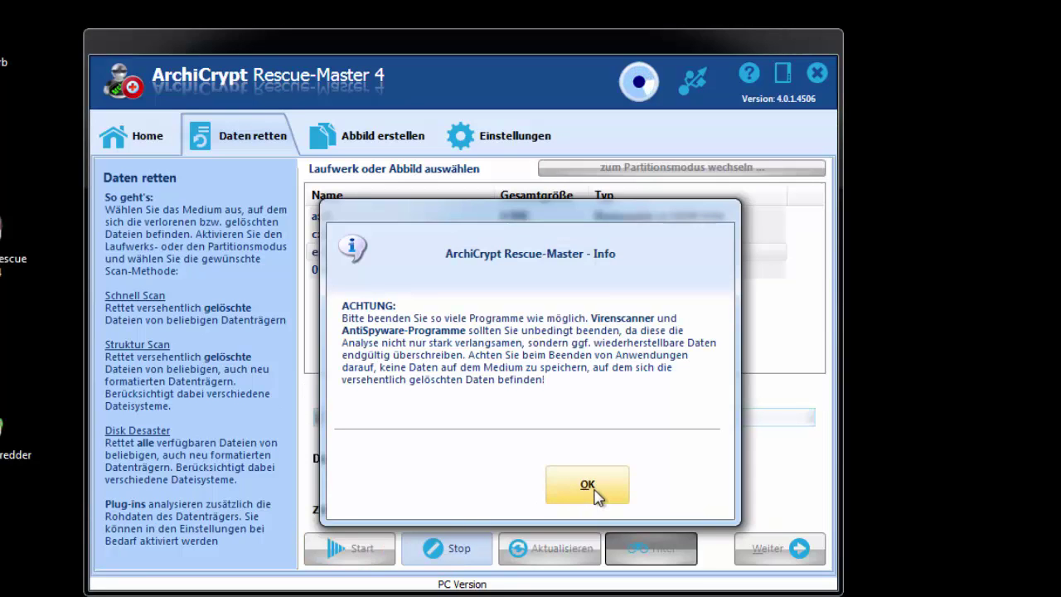
pyautogui.click(602, 496)
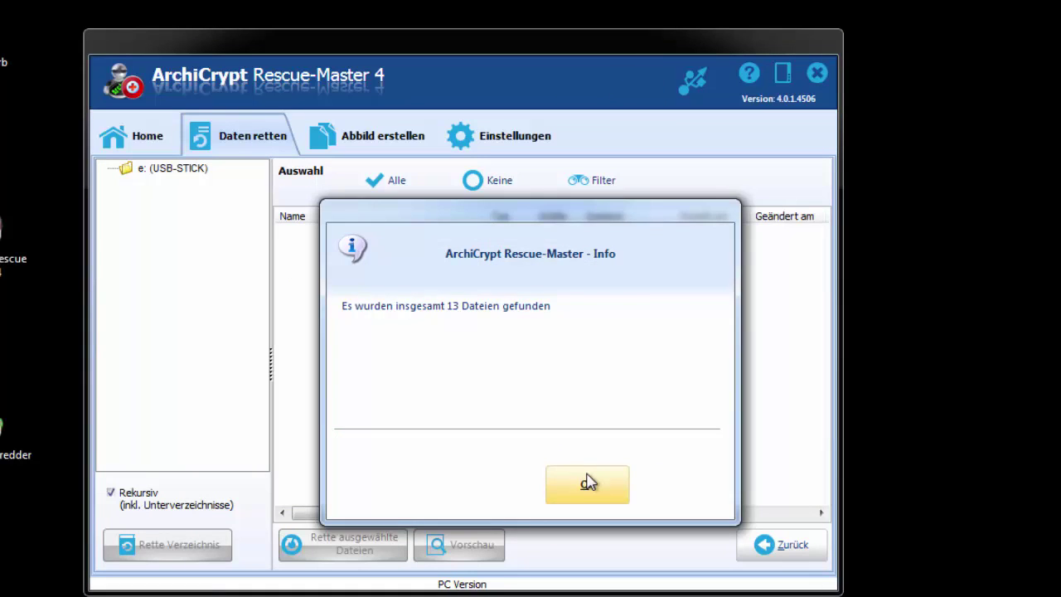
pyautogui.click(588, 482)
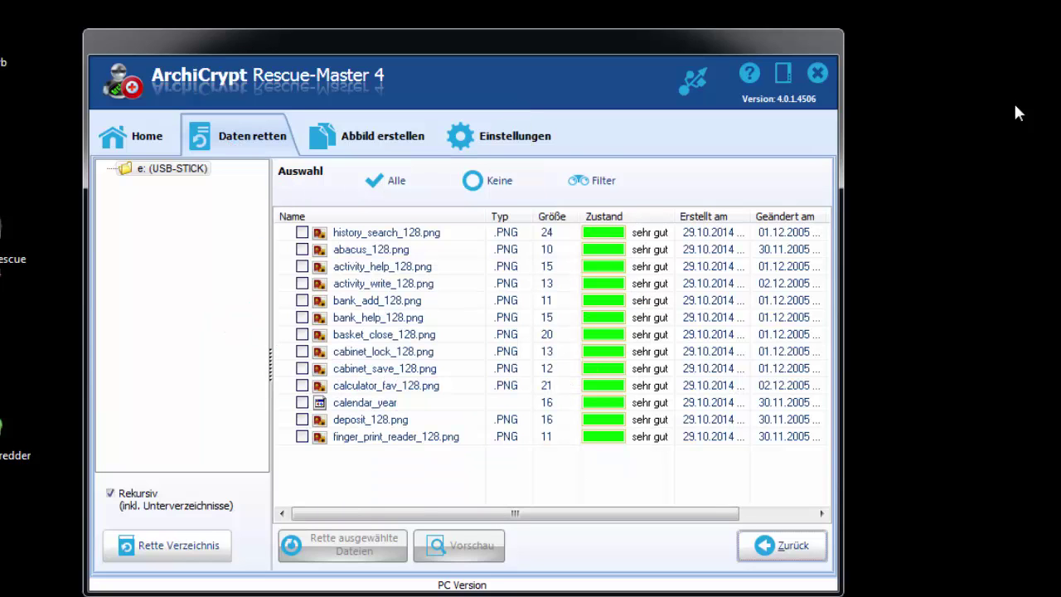
# Preview the found images one after another, starting with history_search_128.png, and close the preview
pyautogui.doubleClick(386, 236)
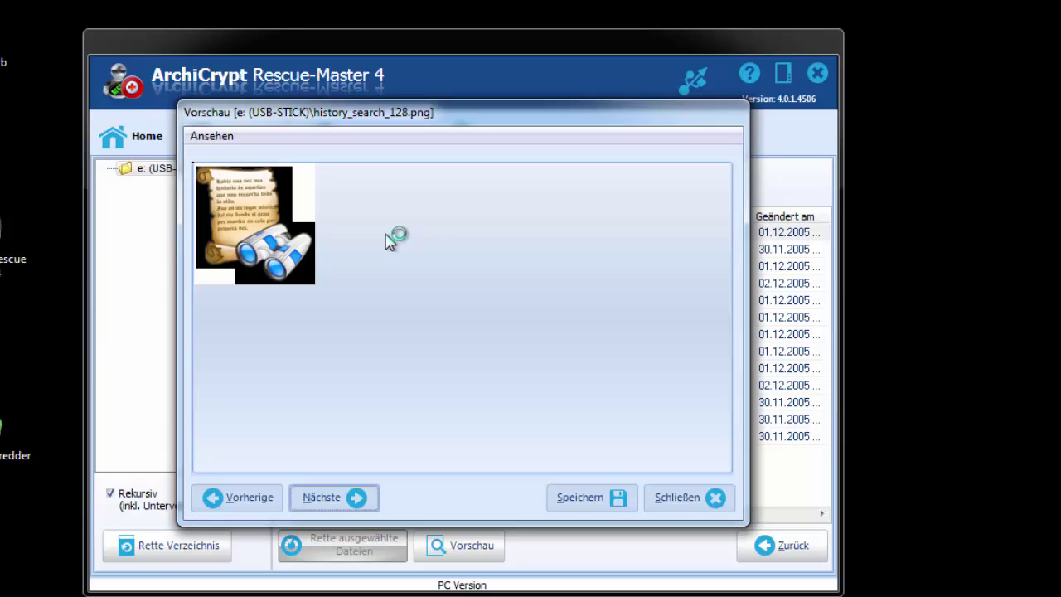
pyautogui.moveTo(469, 119); pyautogui.dragTo(795, 237)
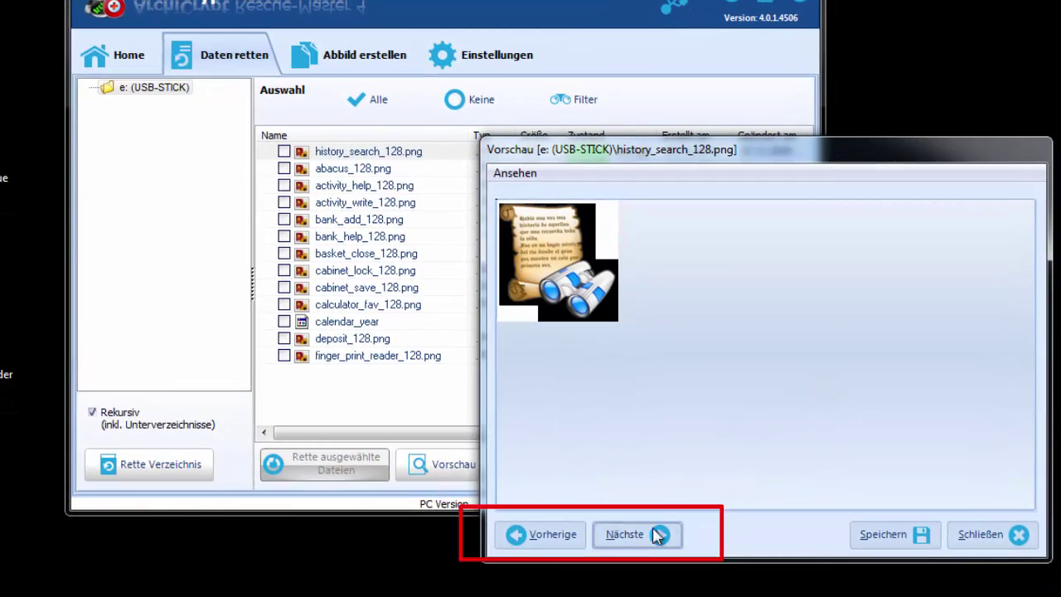
pyautogui.click(655, 535)
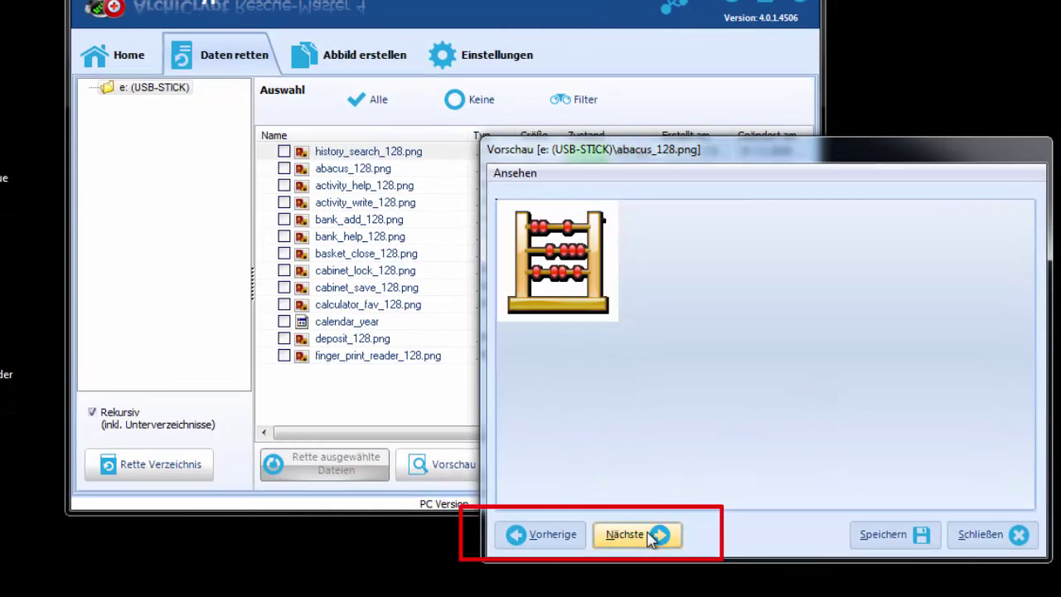
pyautogui.click(651, 536)
pyautogui.click(651, 536)
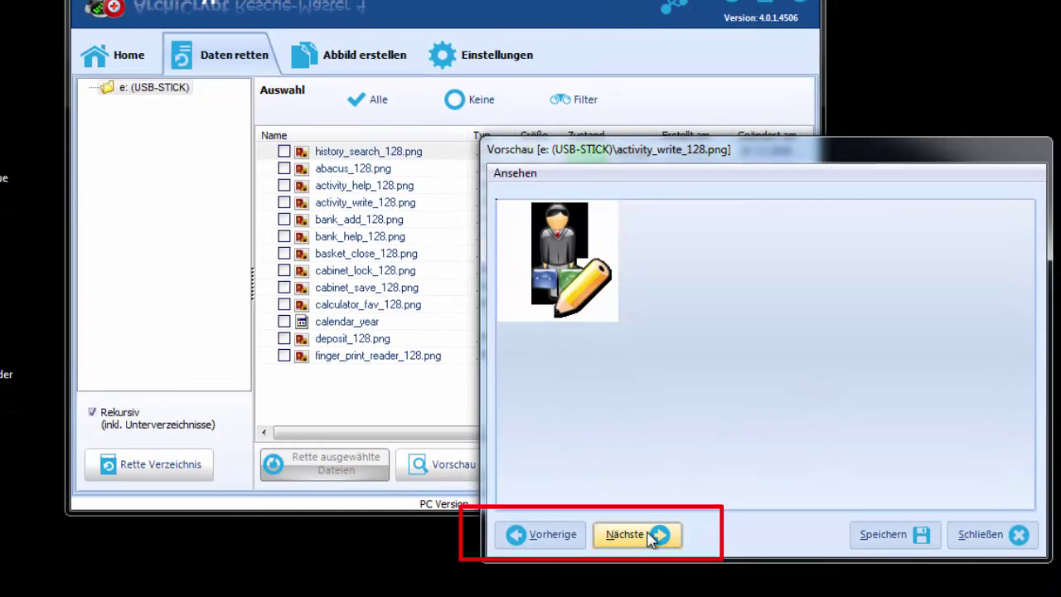
pyautogui.click(650, 536)
pyautogui.click(651, 535)
pyautogui.click(651, 536)
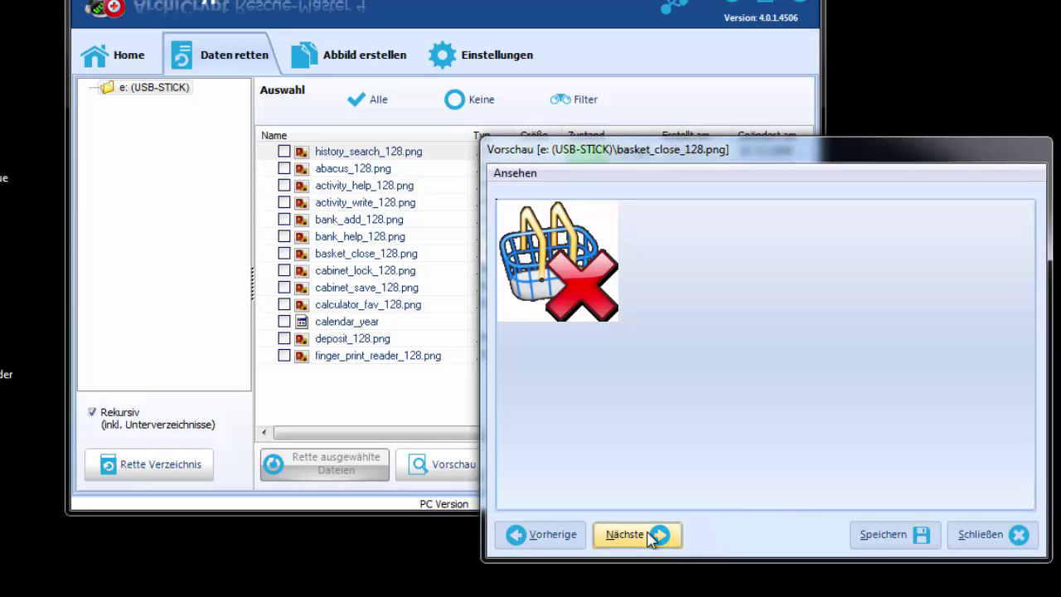
pyautogui.click(651, 535)
pyautogui.click(651, 536)
pyautogui.click(651, 535)
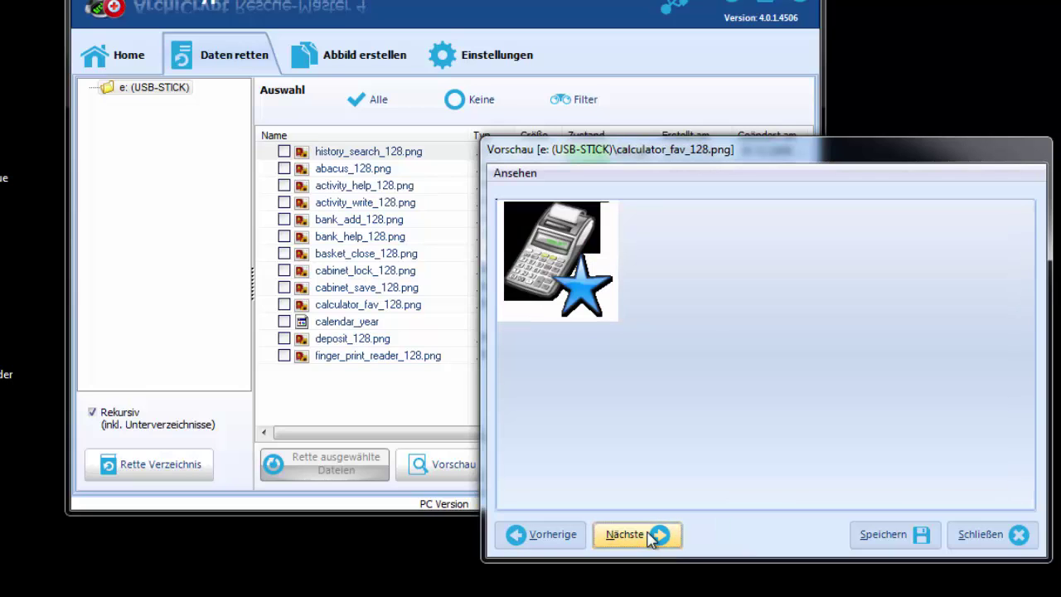
pyautogui.click(651, 535)
pyautogui.click(651, 536)
pyautogui.click(650, 536)
pyautogui.click(651, 536)
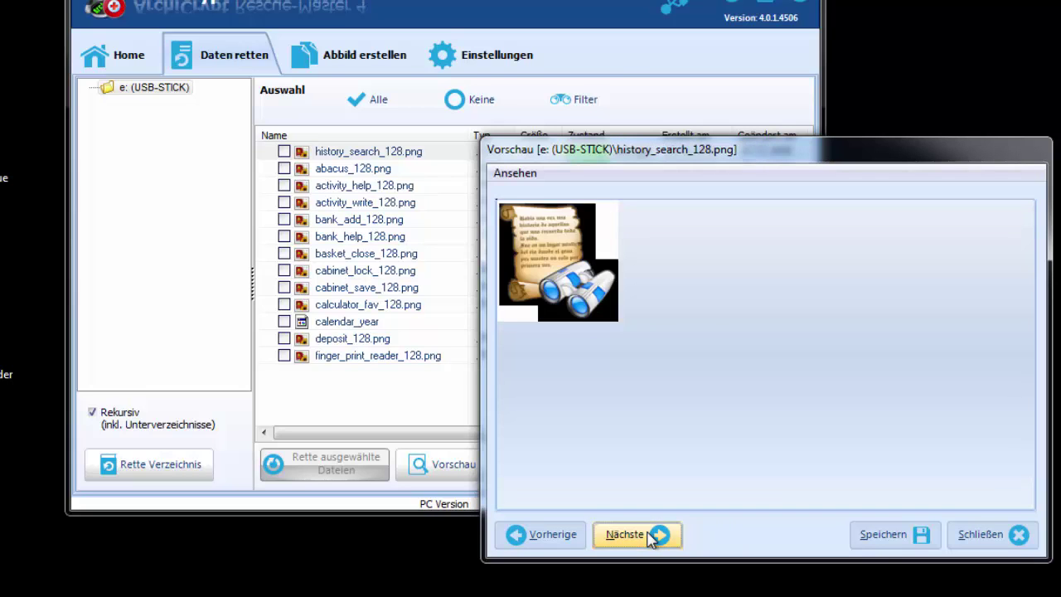
pyautogui.click(650, 536)
pyautogui.click(651, 536)
pyautogui.click(651, 536)
pyautogui.click(651, 535)
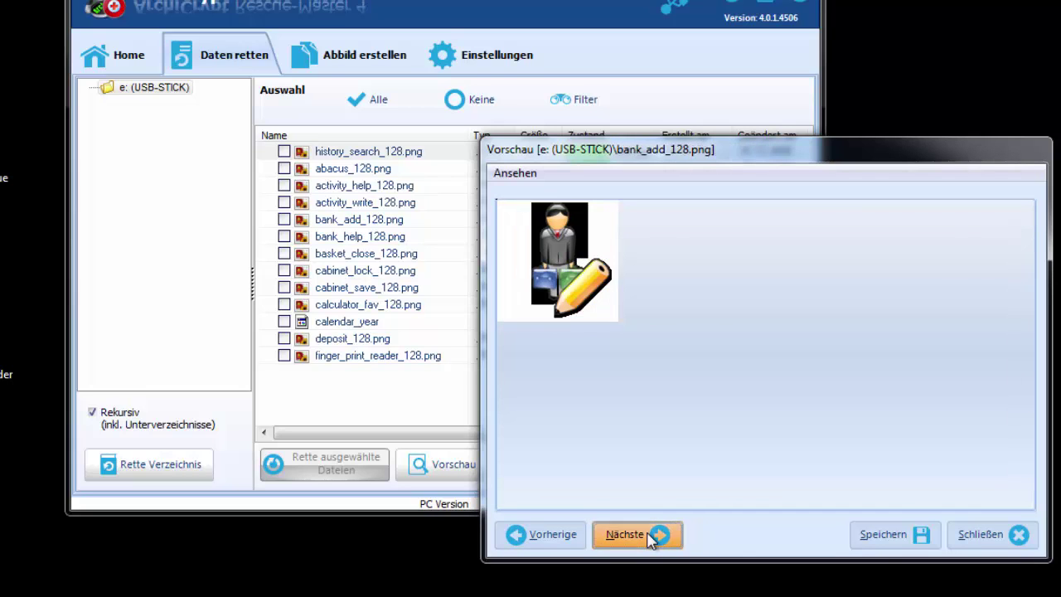
pyautogui.click(651, 536)
pyautogui.click(650, 536)
pyautogui.click(651, 536)
pyautogui.click(651, 535)
pyautogui.click(650, 536)
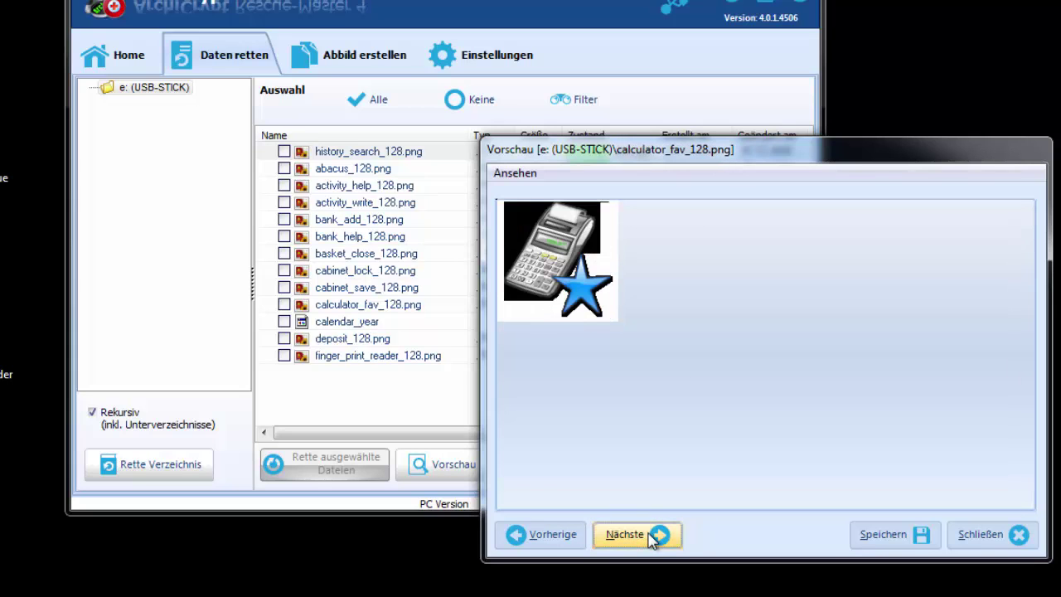
pyautogui.click(1004, 536)
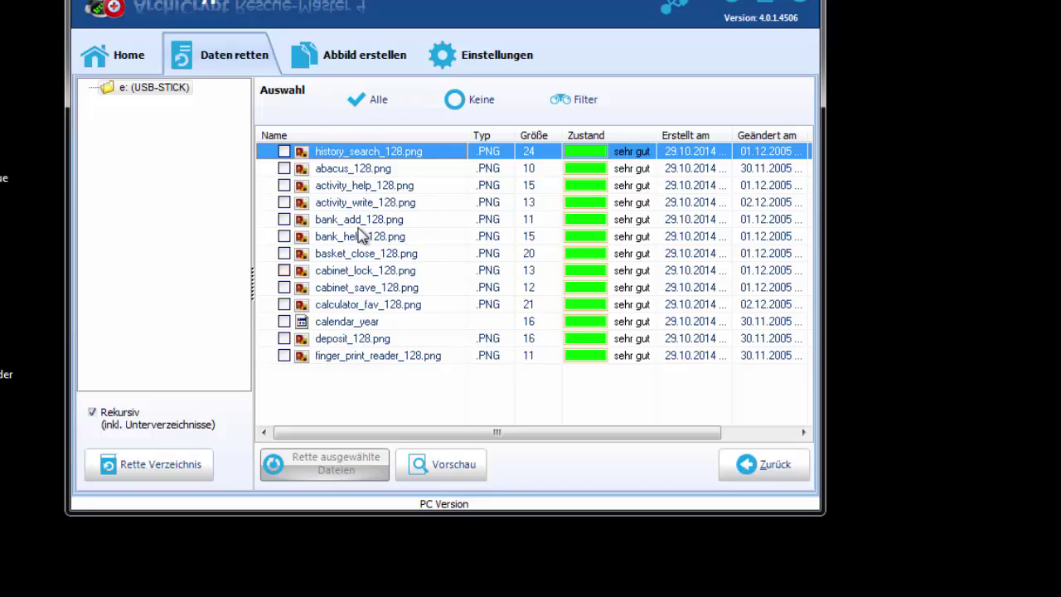
# Recover all the found files into a new folder named Rettung on the Desktop
pyautogui.click(358, 110)
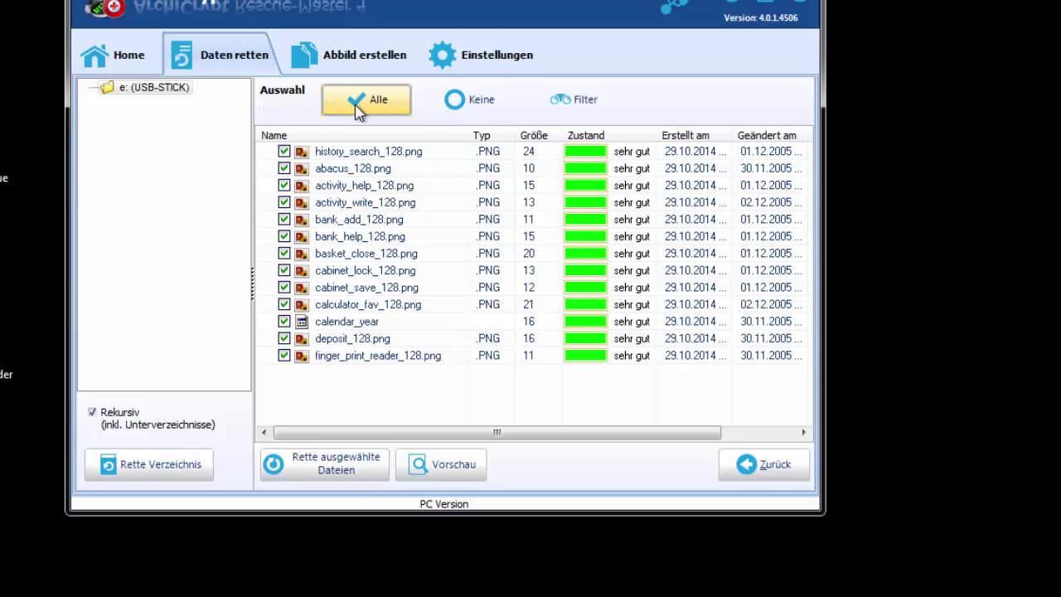
pyautogui.click(354, 470)
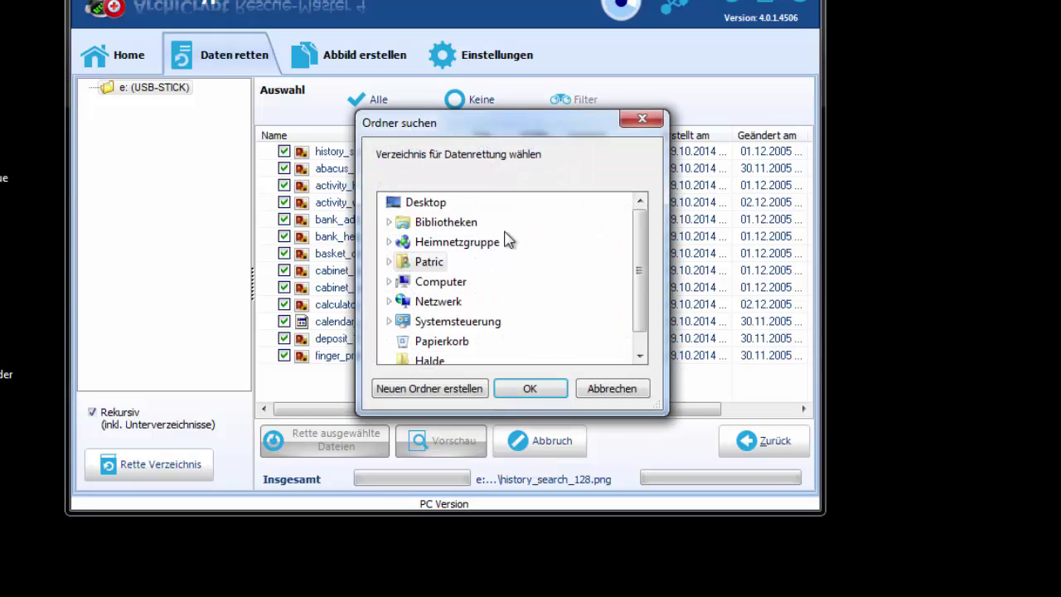
pyautogui.click(446, 205)
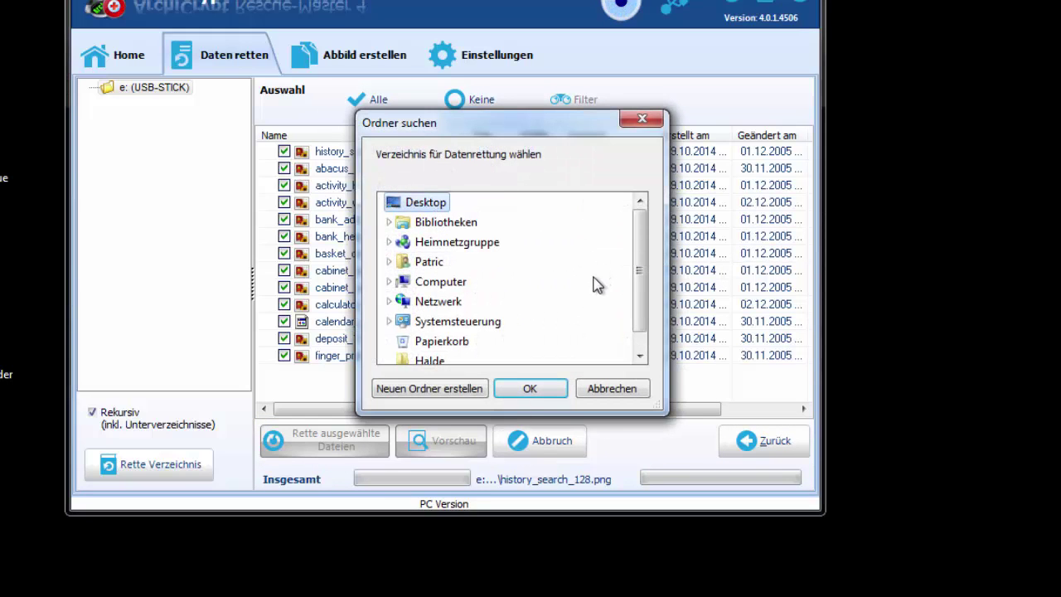
pyautogui.click(464, 390)
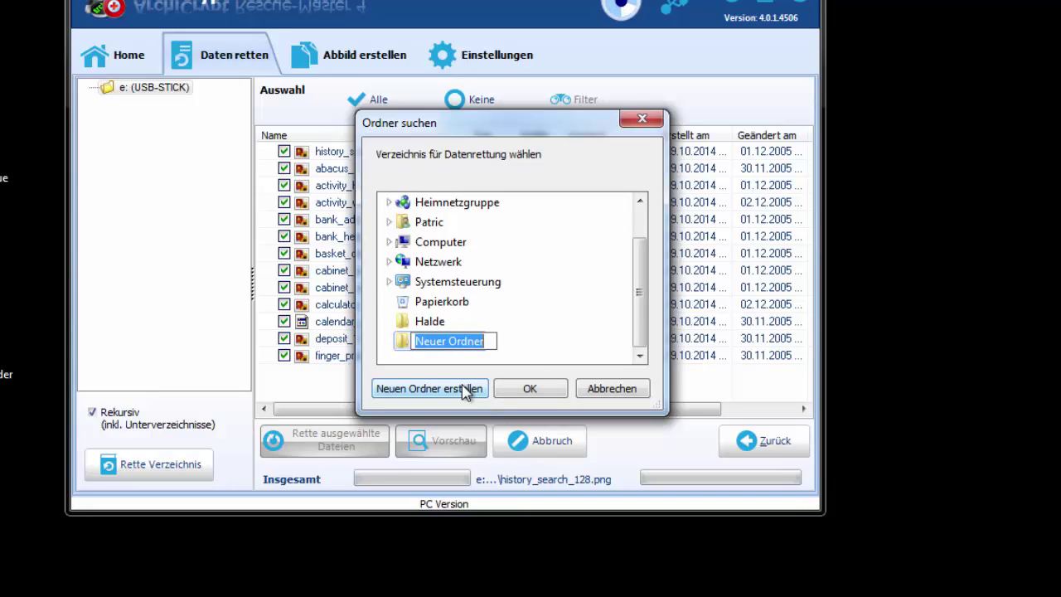
pyautogui.write('Rettung')
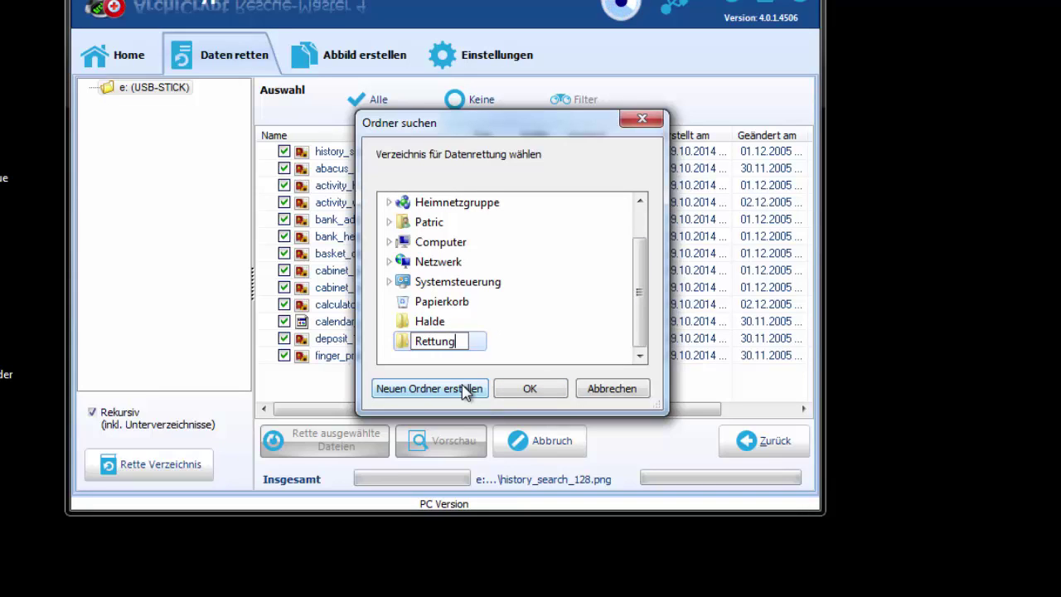
pyautogui.press('Return')
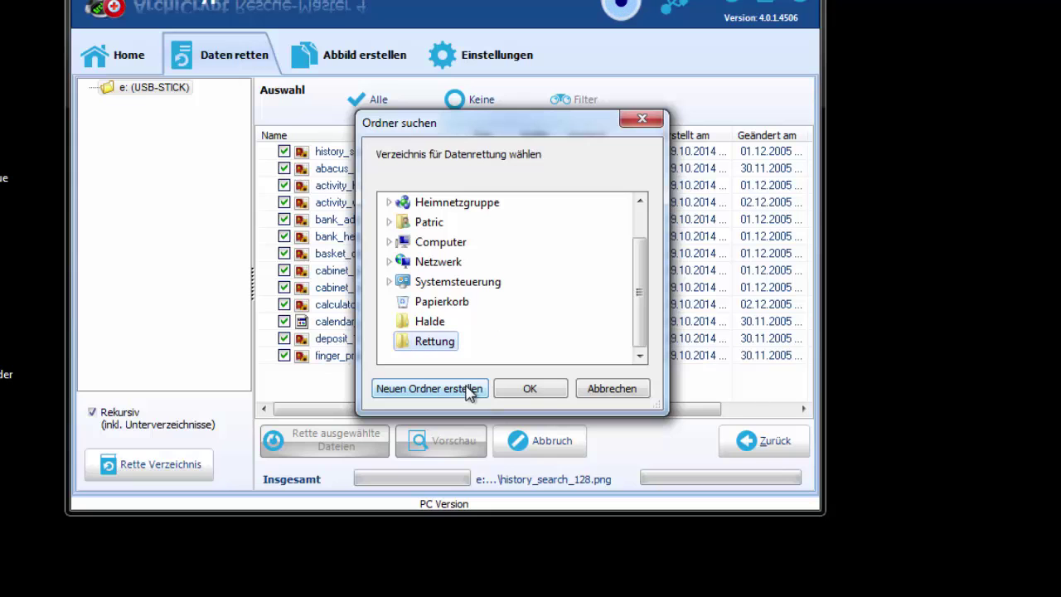
pyautogui.click(545, 395)
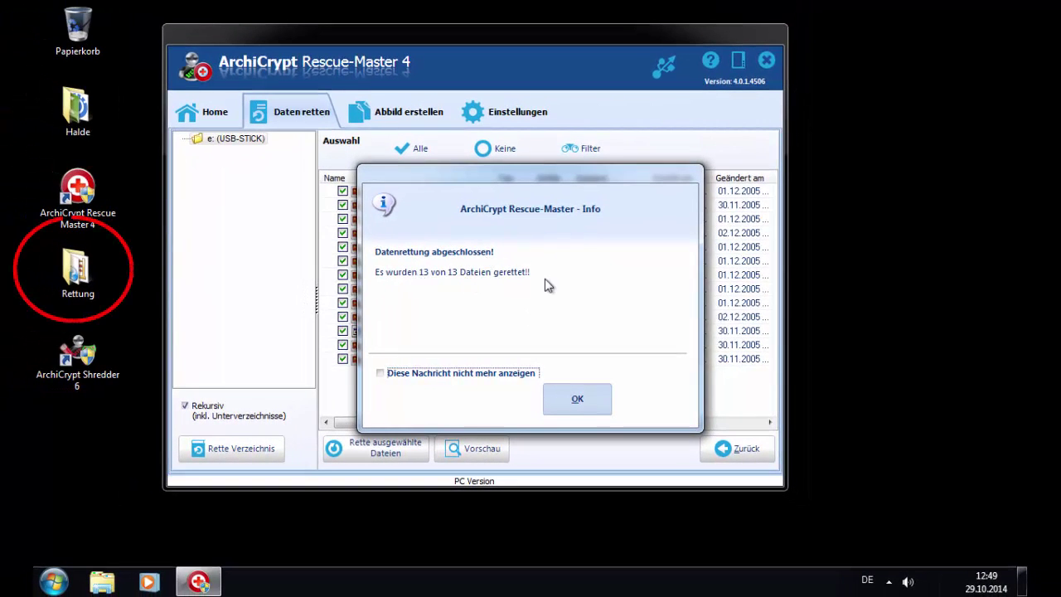
pyautogui.click(578, 398)
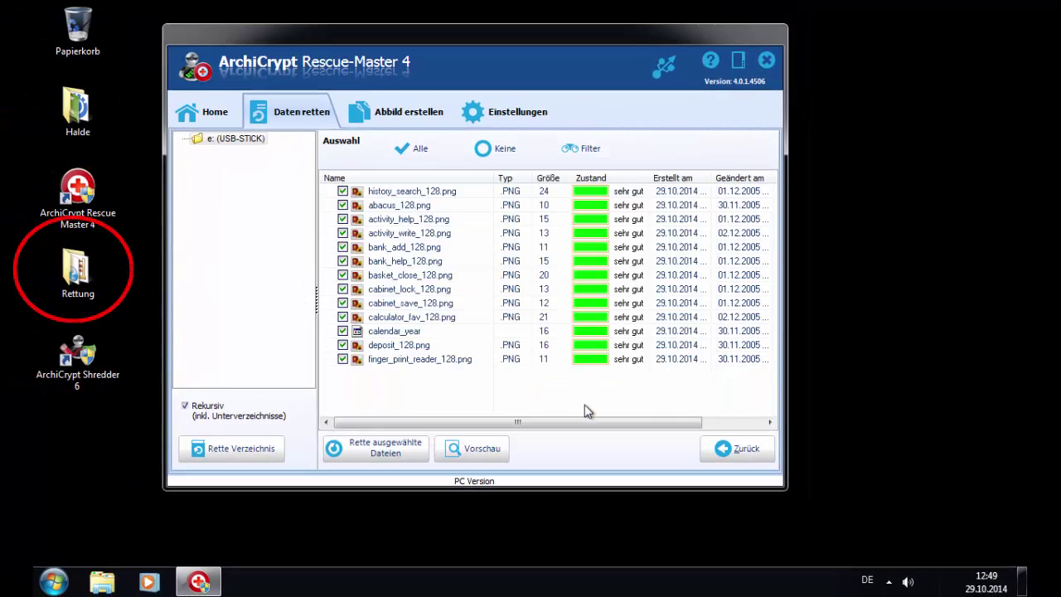
# Open the Rettung folder on the desktop and rename the recovered file calendar_year to calendar_year.png
pyautogui.doubleClick(83, 276)
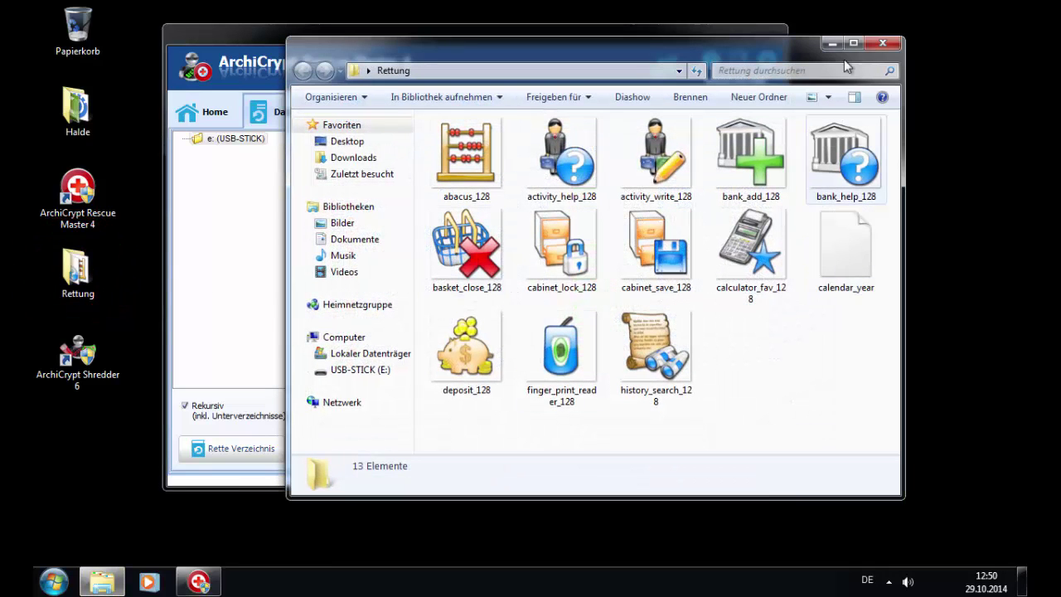
pyautogui.click(841, 264)
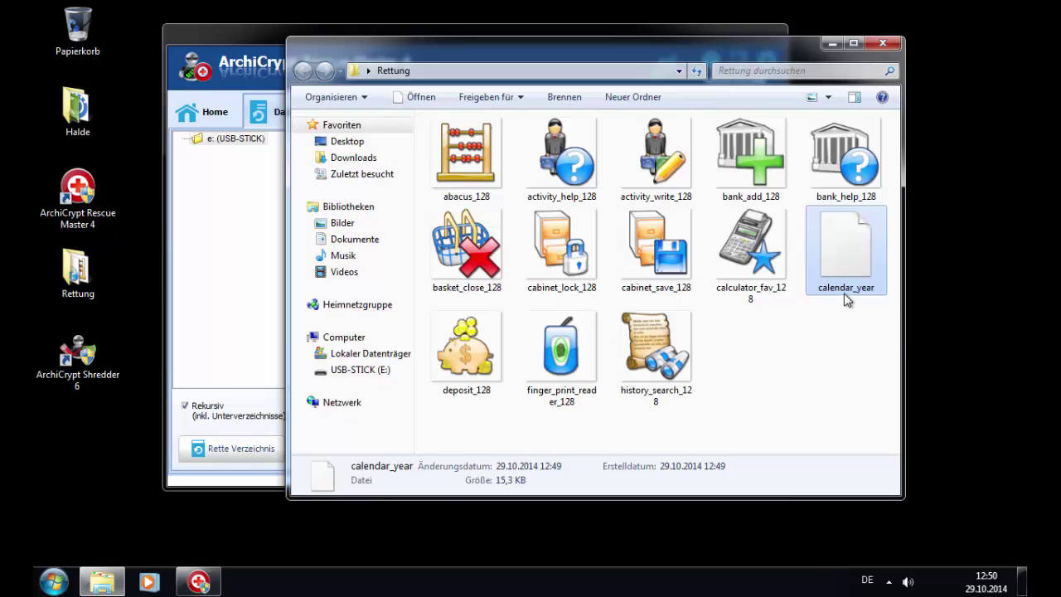
pyautogui.moveTo(846, 300)
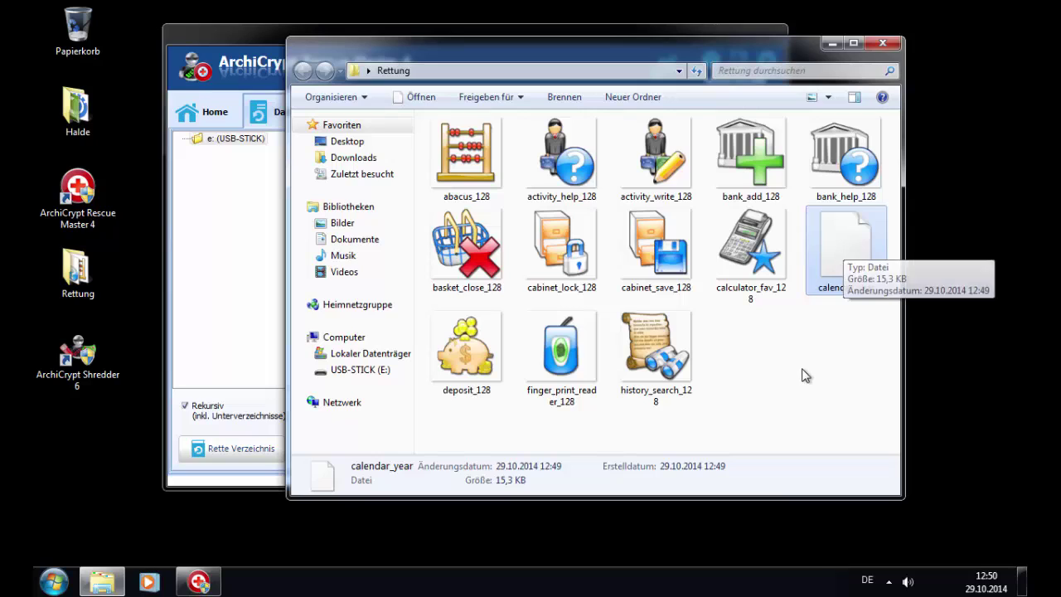
pyautogui.press('F2')
pyautogui.press('End')
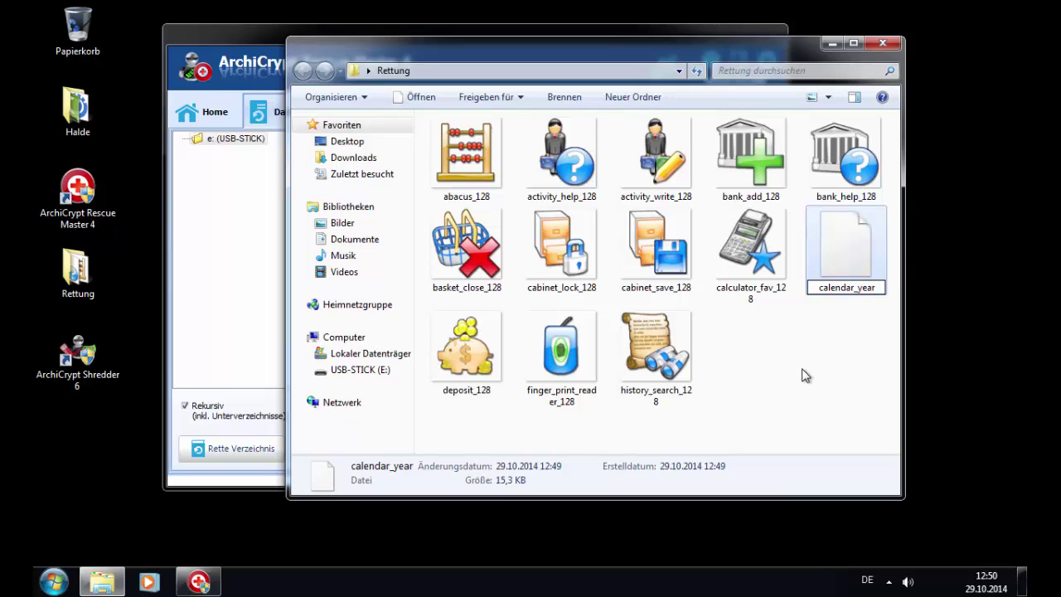
pyautogui.write('.png')
pyautogui.press('Return')
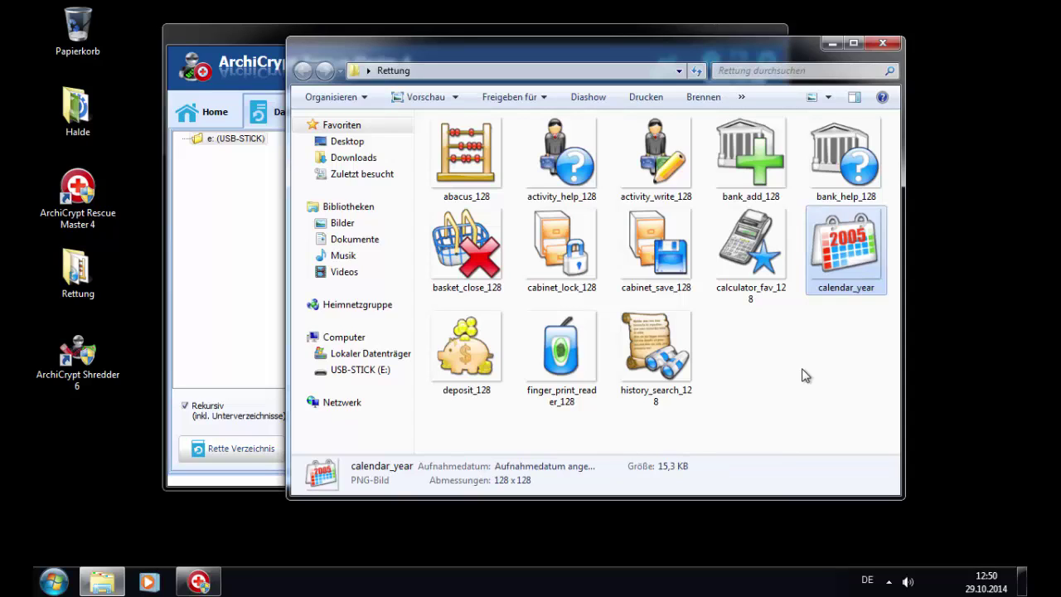
# Close the Rettung folder window, permanently delete the Rettung folder from the desktop and exit Rescue-Master
pyautogui.moveTo(855, 262)
pyautogui.click(883, 43)
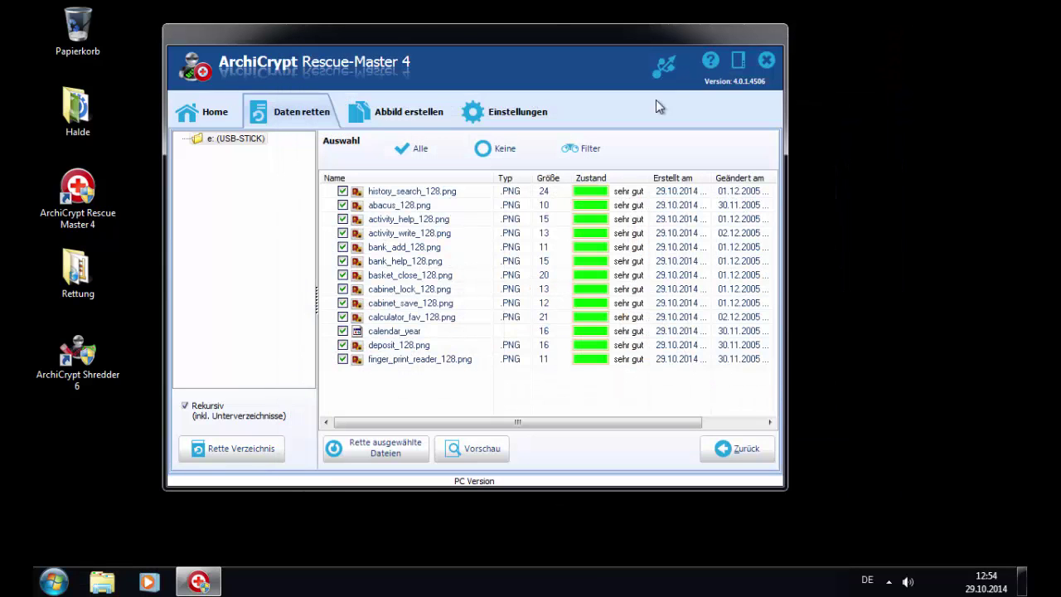
pyautogui.click(78, 269)
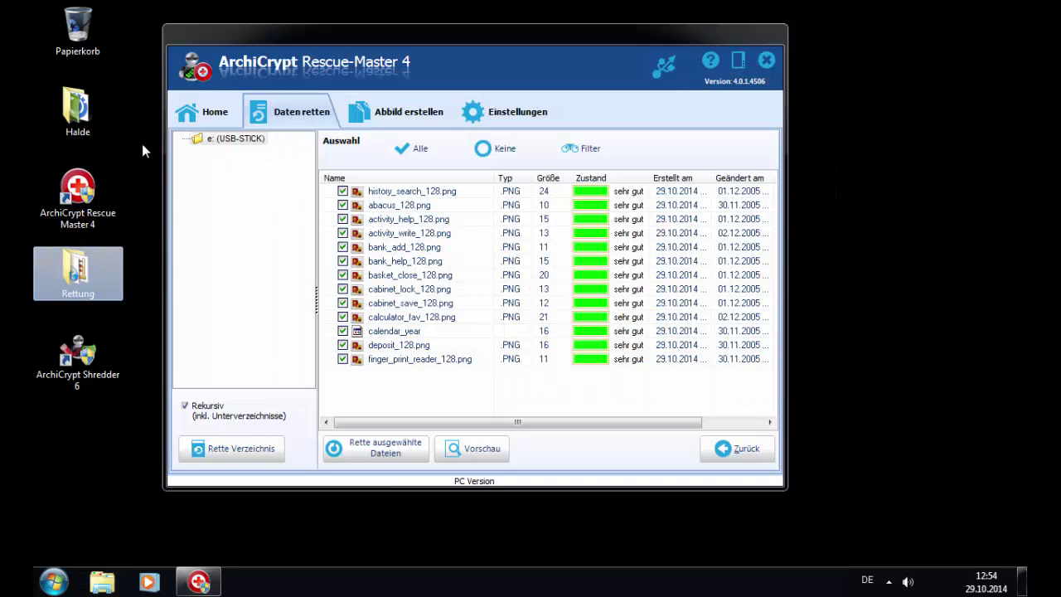
pyautogui.hotkey('shift', 'Delete')
pyautogui.press('Return')
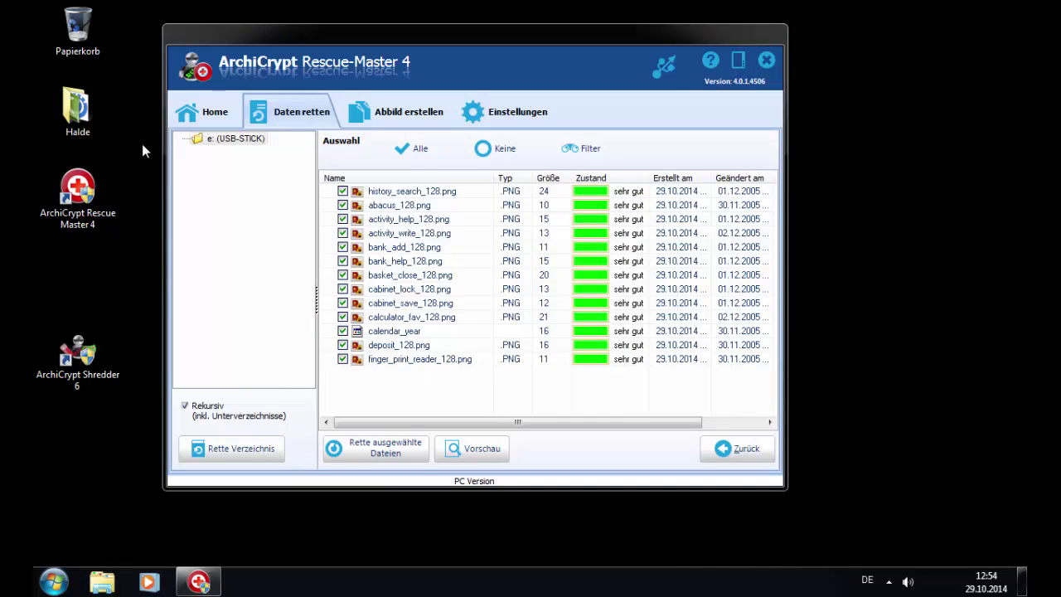
pyautogui.click(767, 60)
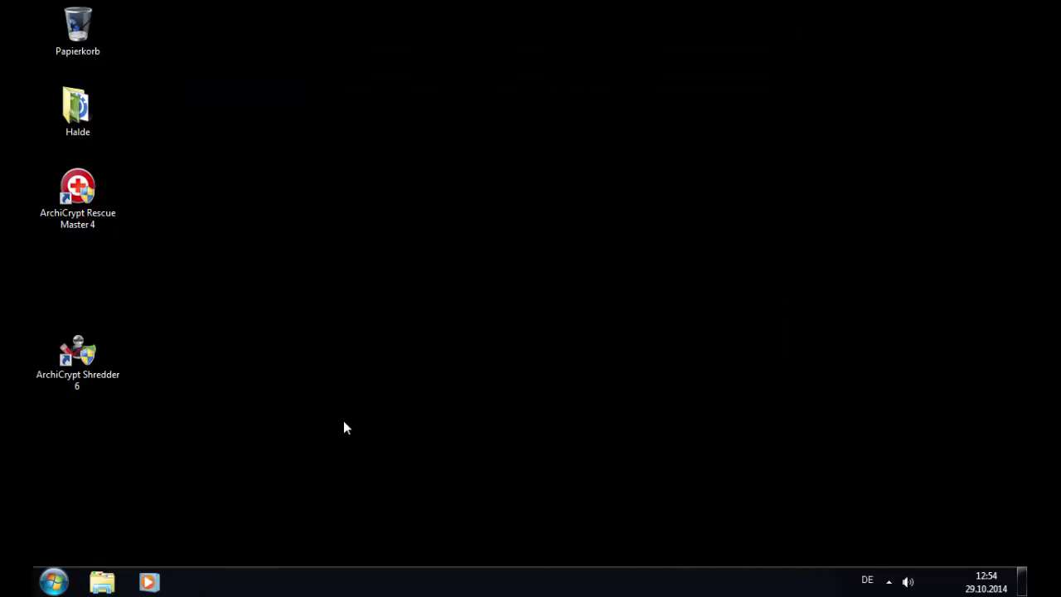
# Open USB-STICK (E:) in Windows Explorer and quick-format it as FAT with 1024-byte allocation units and the volume label USB-STICK
pyautogui.press('super+e')
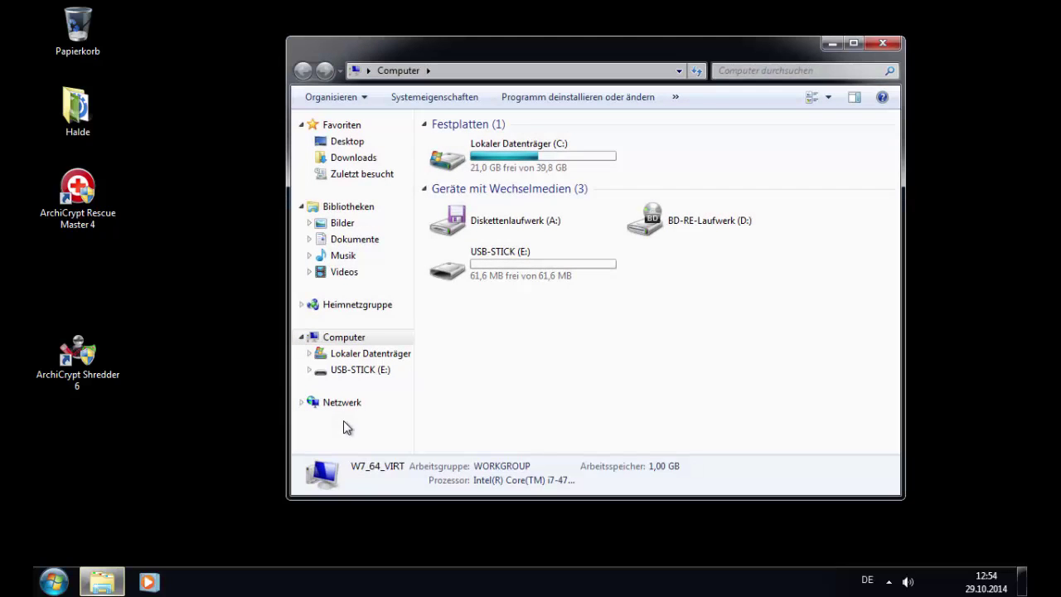
pyautogui.doubleClick(556, 261)
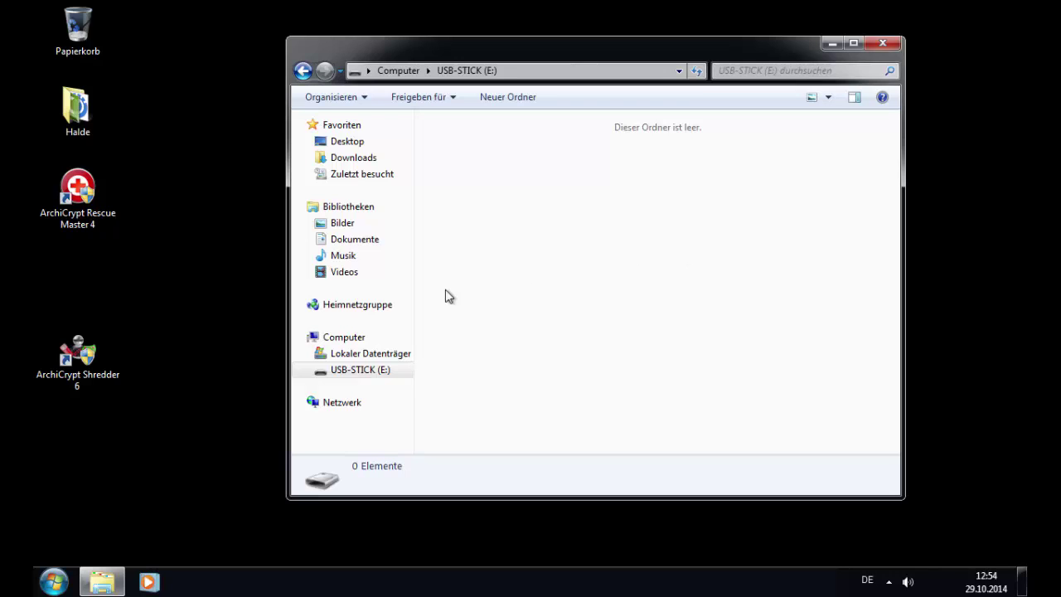
pyautogui.rightClick(359, 370)
pyautogui.rightClick(363, 375)
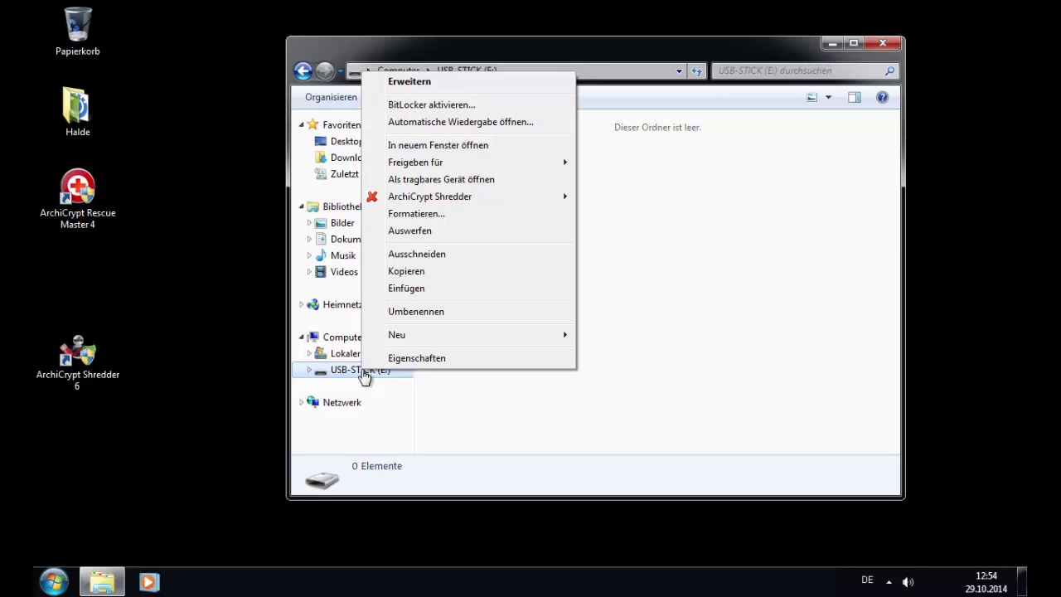
pyautogui.click(438, 214)
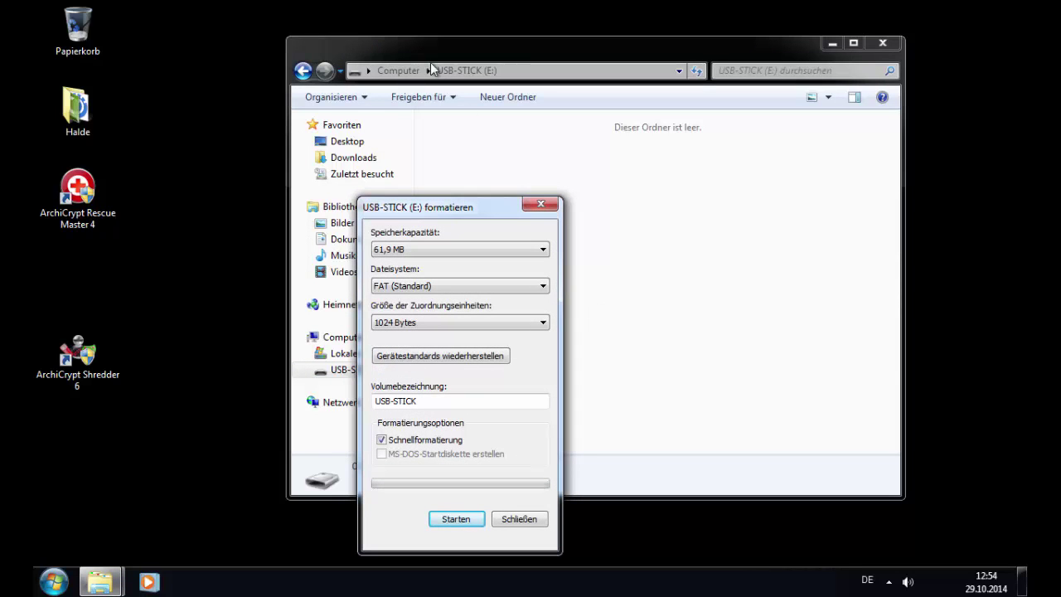
pyautogui.click(453, 521)
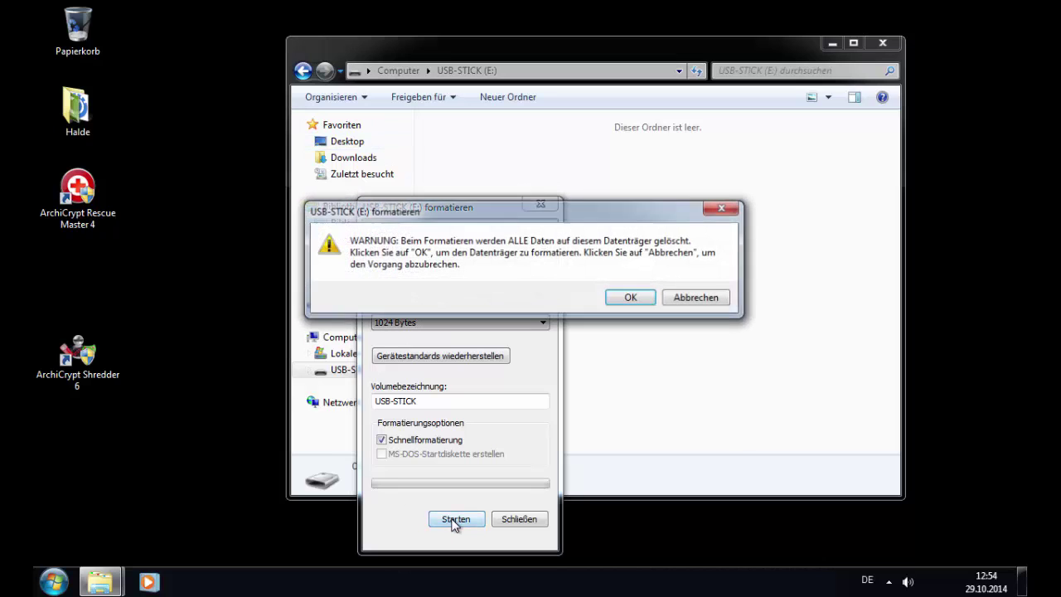
pyautogui.click(632, 297)
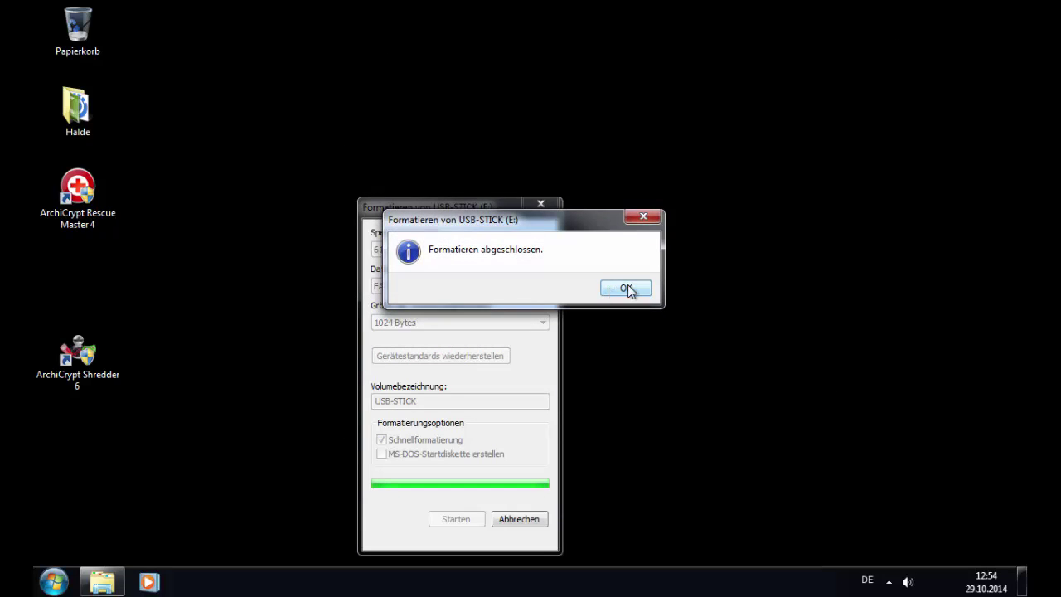
pyautogui.click(627, 286)
pyautogui.click(550, 207)
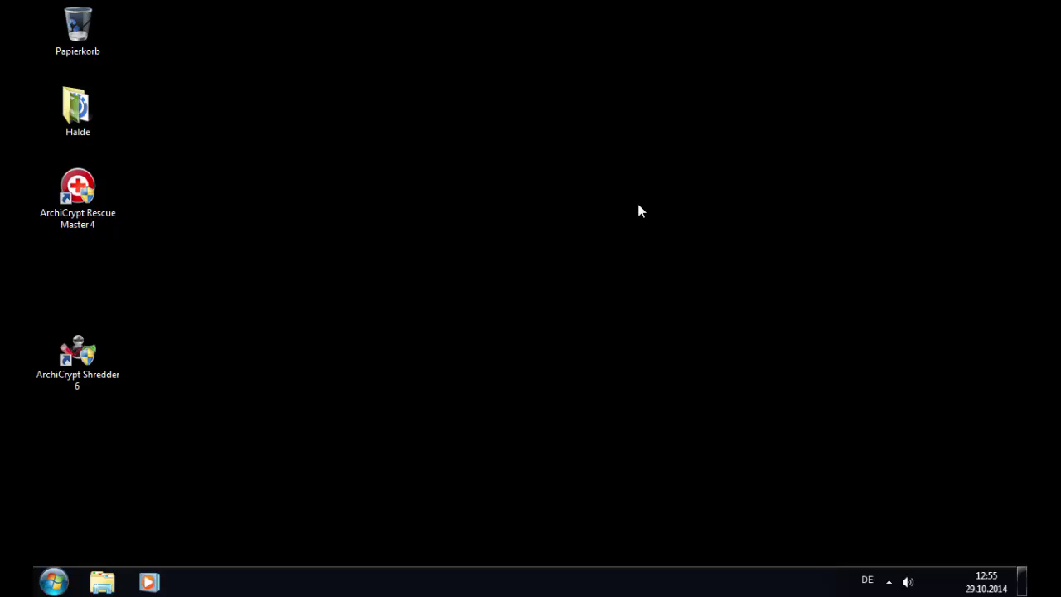
# Launch ArchiCrypt Rescue-Master 4 with permission to make changes and run a Schnell Scan on the formatted drive e: (USB-STICK)
pyautogui.doubleClick(78, 195)
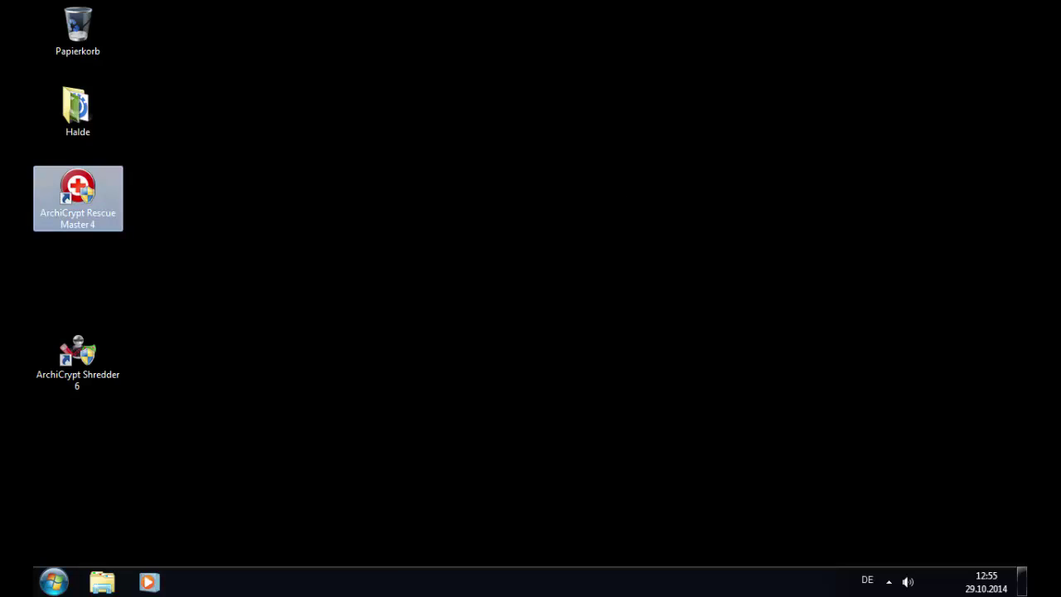
pyautogui.click(601, 343)
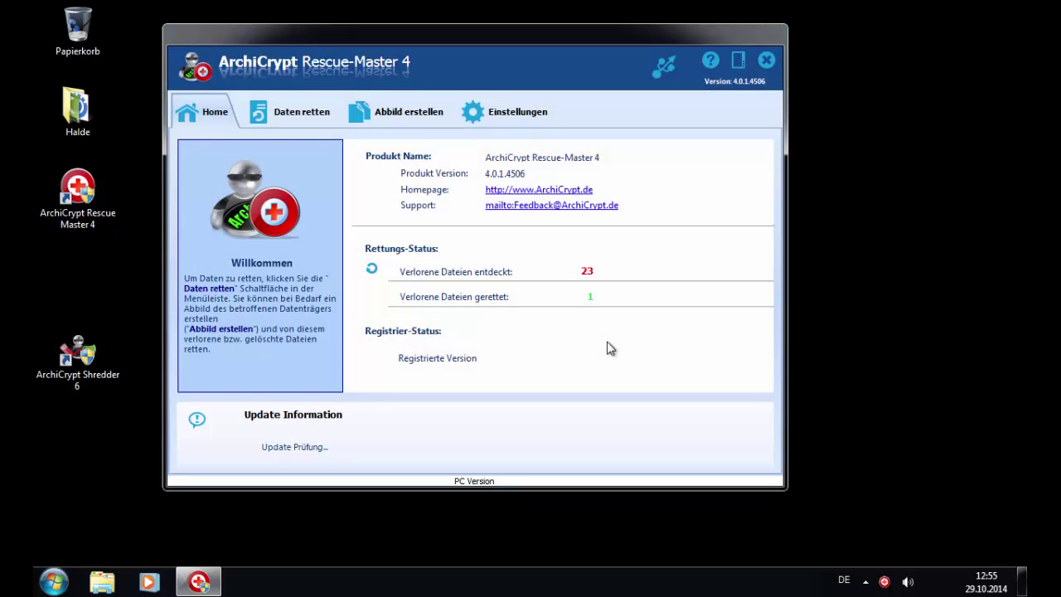
pyautogui.click(300, 111)
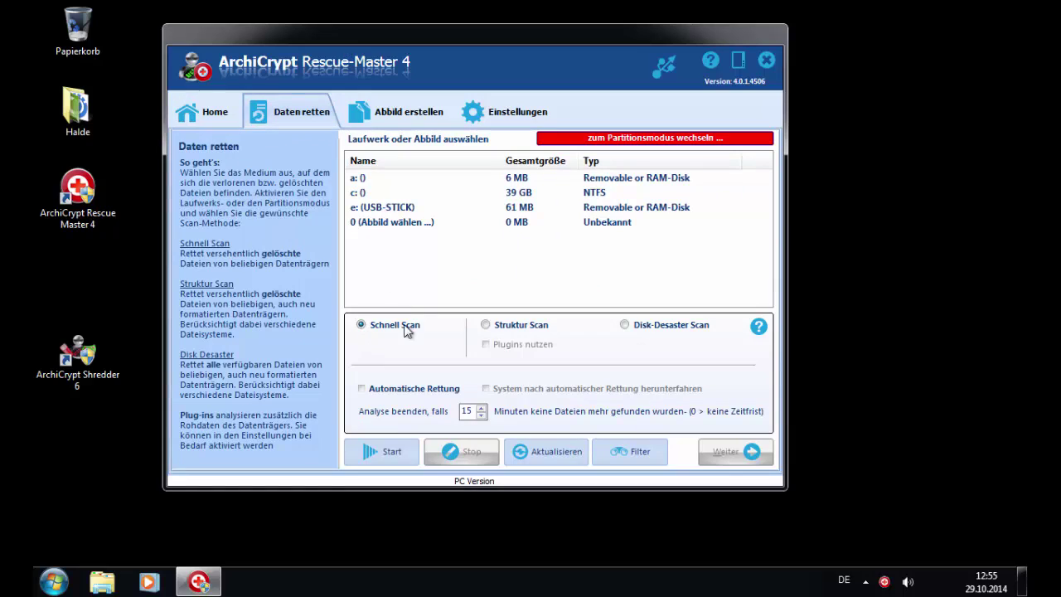
pyautogui.click(399, 209)
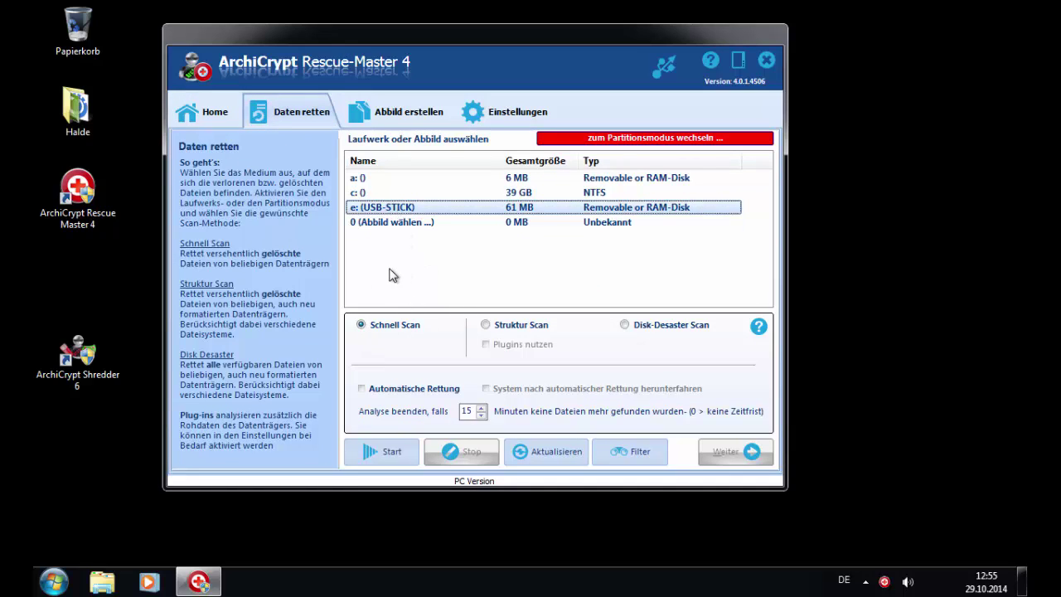
pyautogui.click(390, 452)
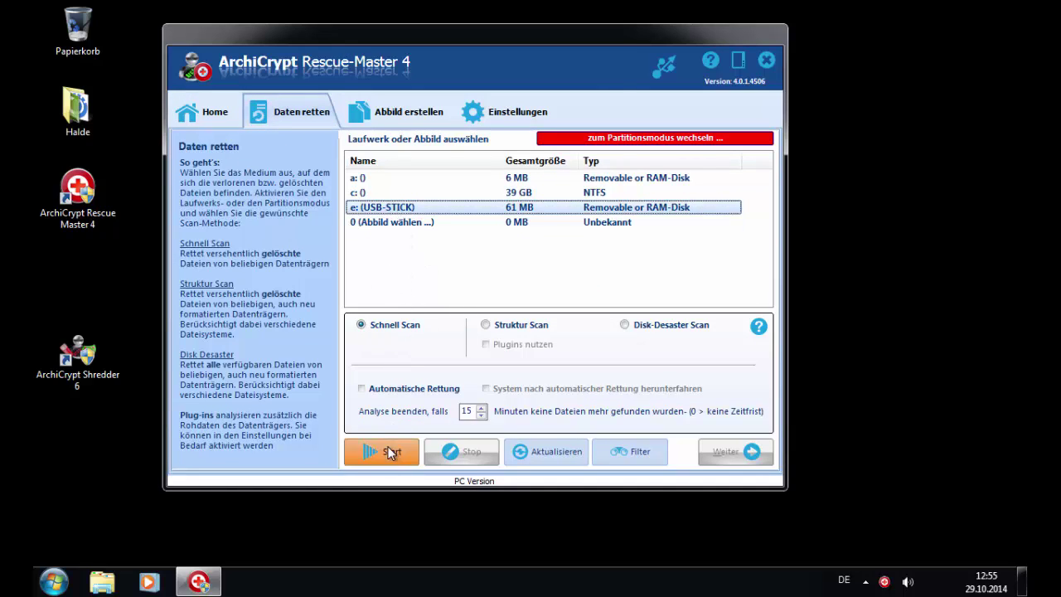
pyautogui.click(578, 402)
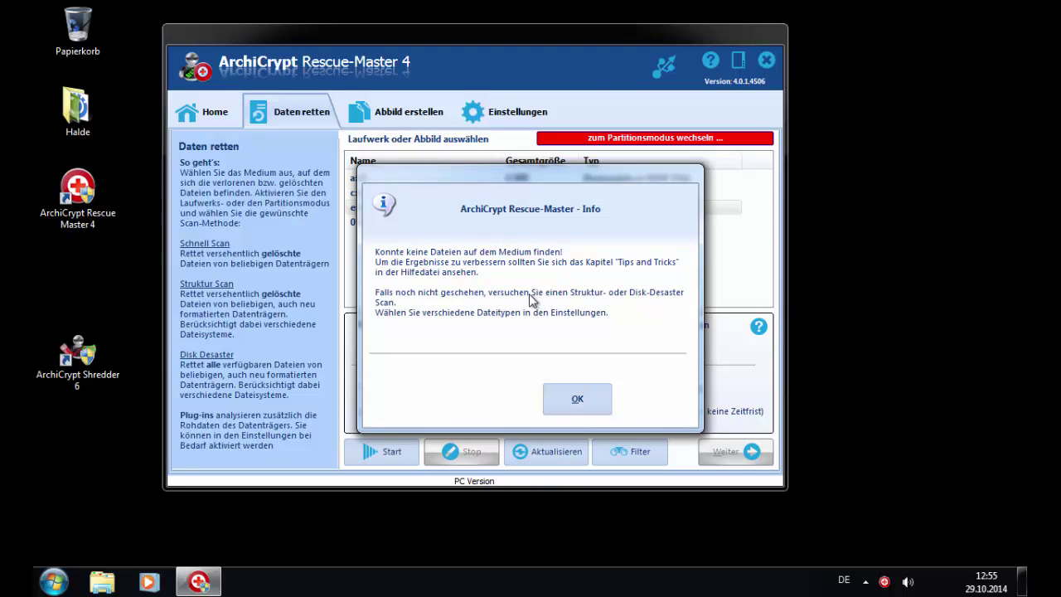
pyautogui.click(577, 396)
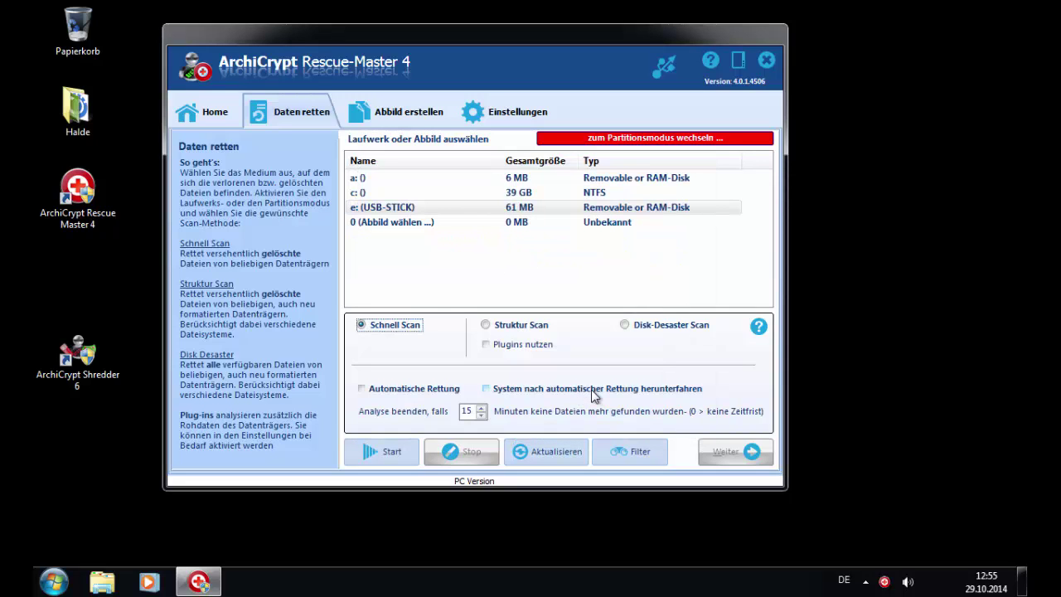
# Run a Struktur Scan without plugins on drive e: (USB-STICK) and dismiss the result message
pyautogui.click(530, 331)
pyautogui.click(389, 451)
pyautogui.click(599, 402)
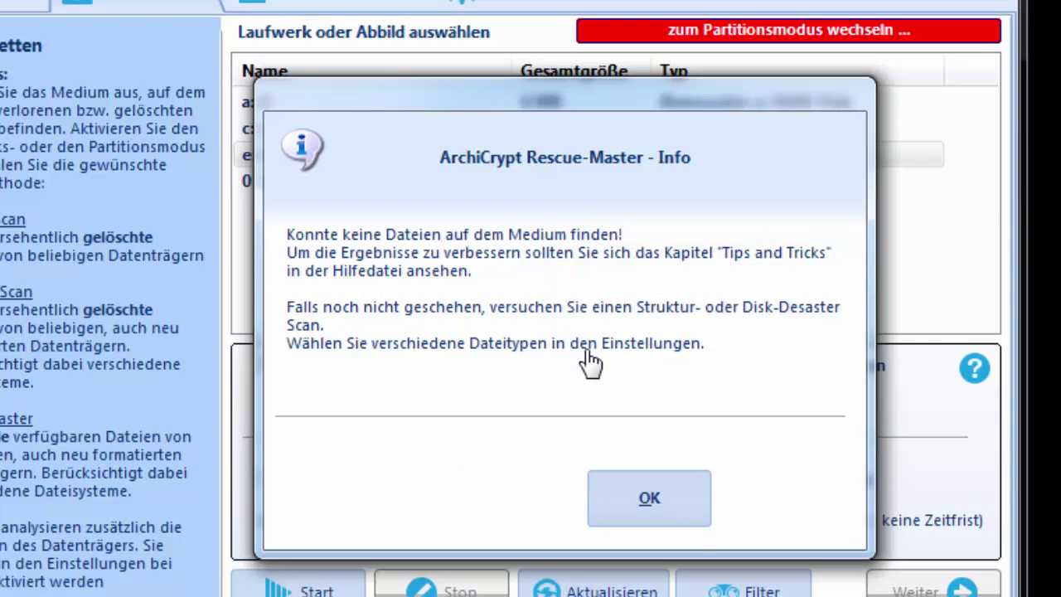
pyautogui.click(690, 518)
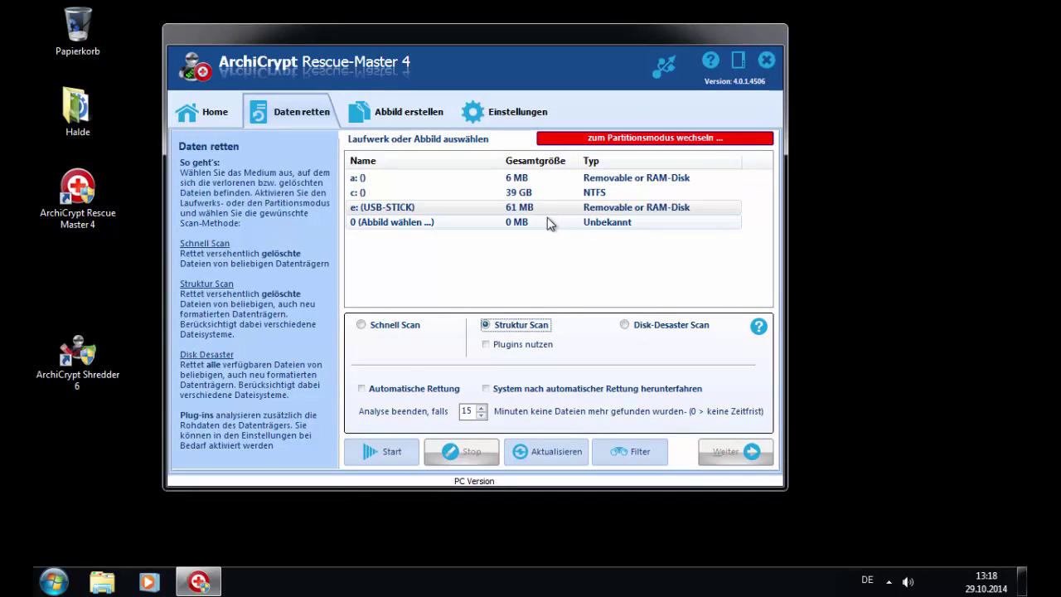
# Review the file types available as scan plugins in the settings, covering the Archive, Standard and Bilder categories
pyautogui.click(543, 208)
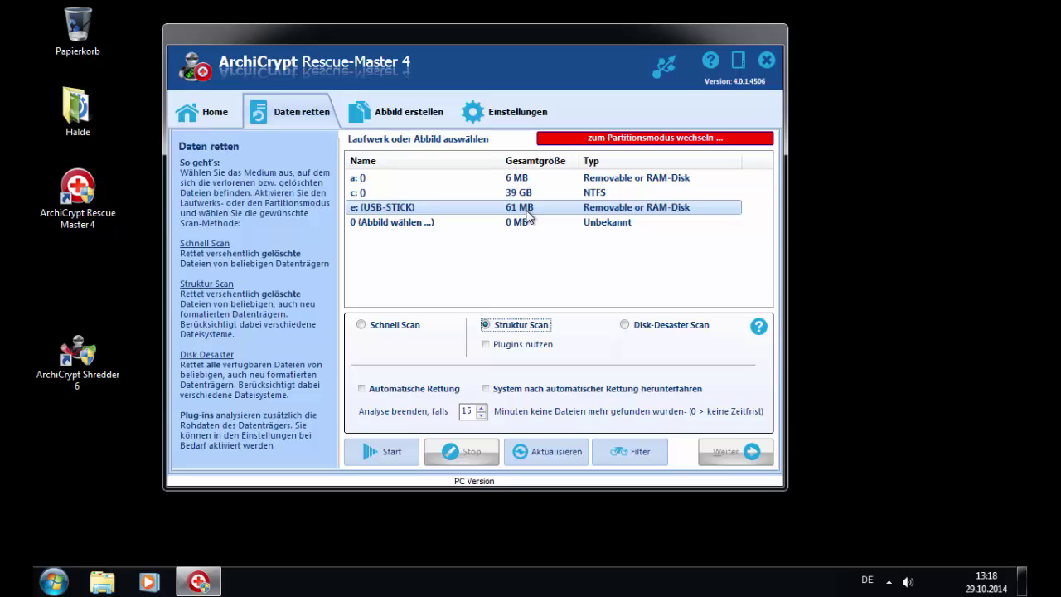
pyautogui.click(509, 112)
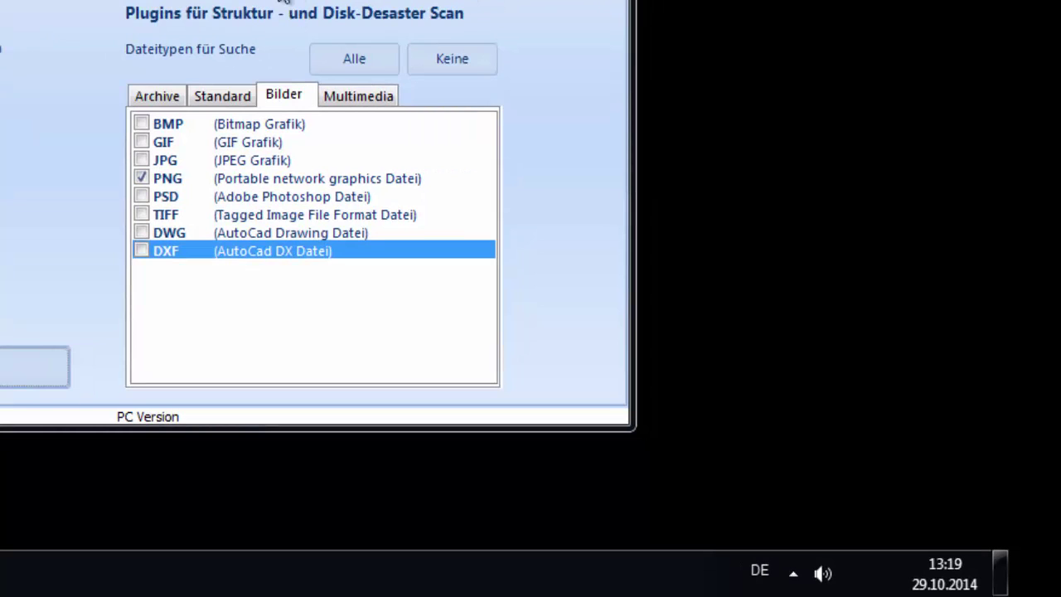
pyautogui.click(144, 96)
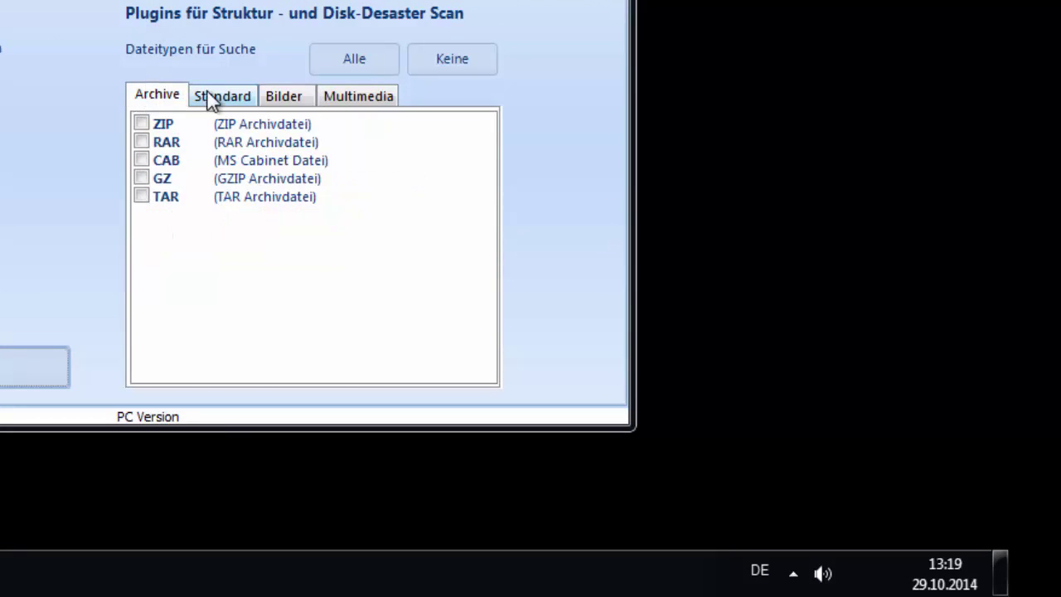
pyautogui.click(211, 98)
pyautogui.click(296, 102)
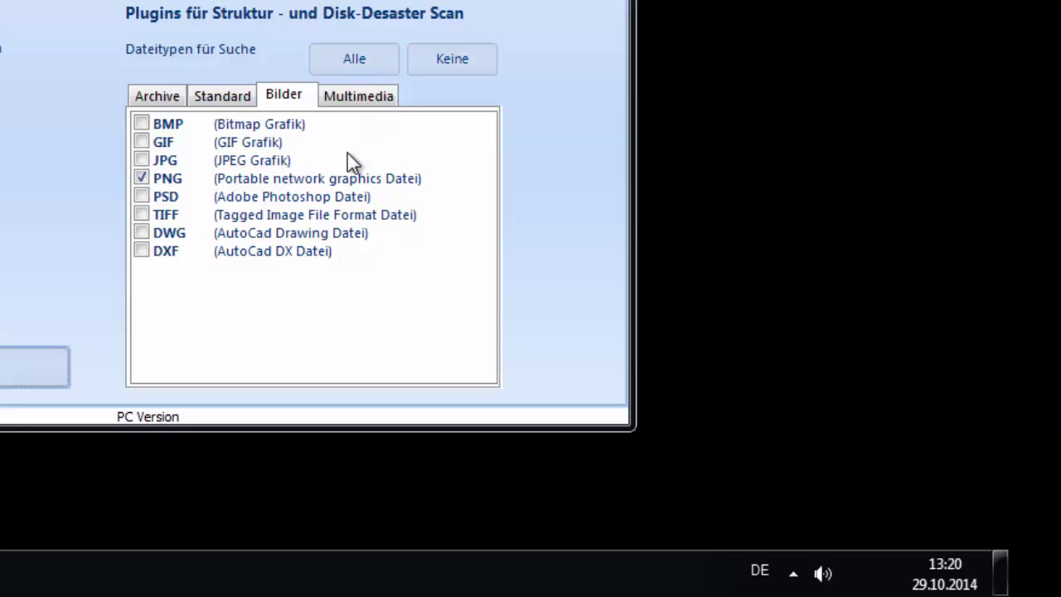
pyautogui.click(164, 103)
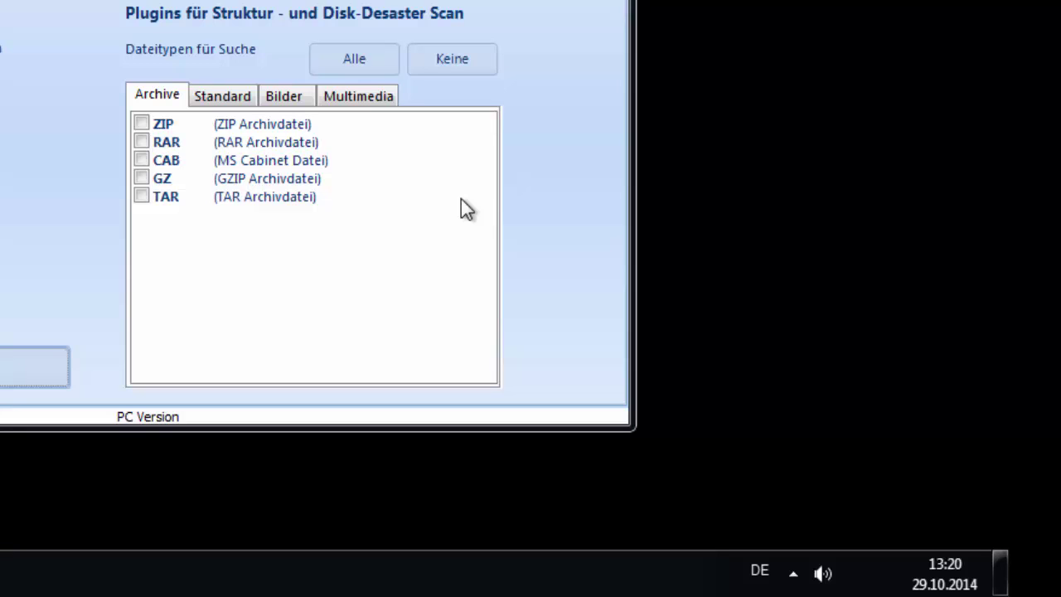
pyautogui.click(275, 96)
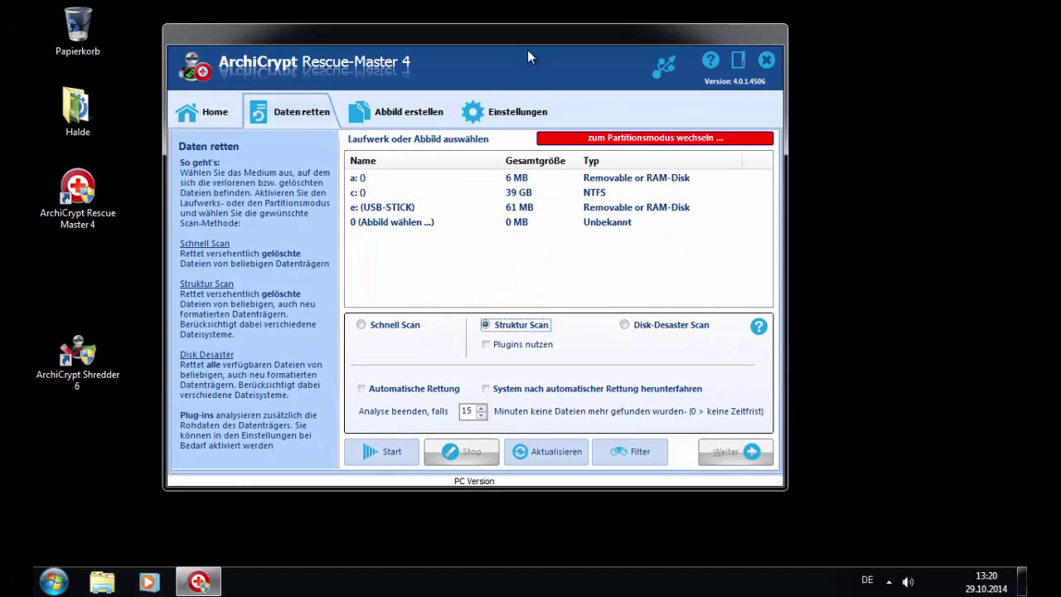
# Run a Struktur Scan with Plugins nutzen enabled on drive e: (USB-STICK), accepting the warning and the result message
pyautogui.click(394, 208)
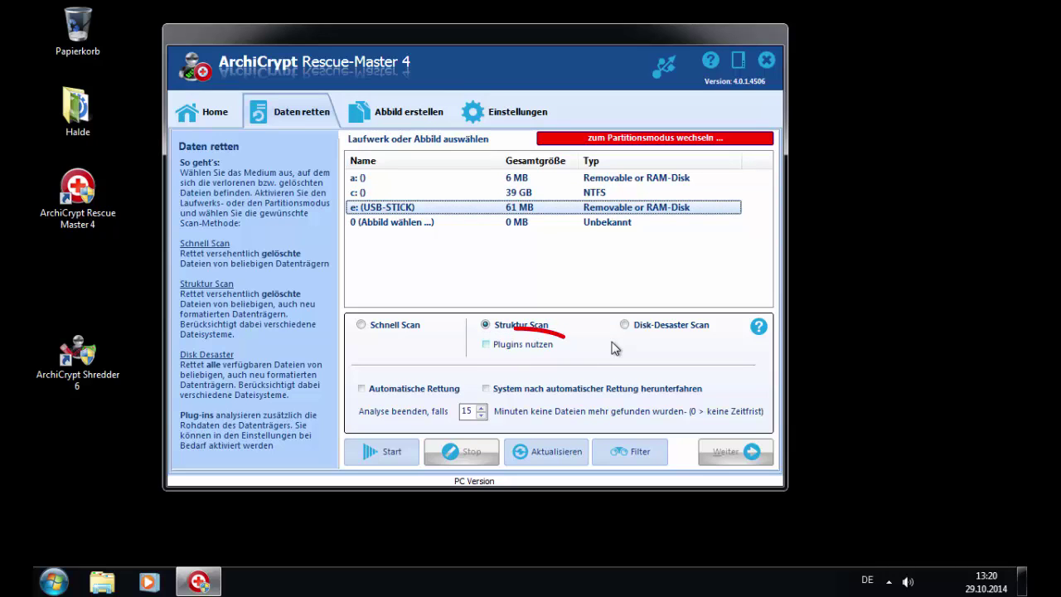
pyautogui.click(529, 350)
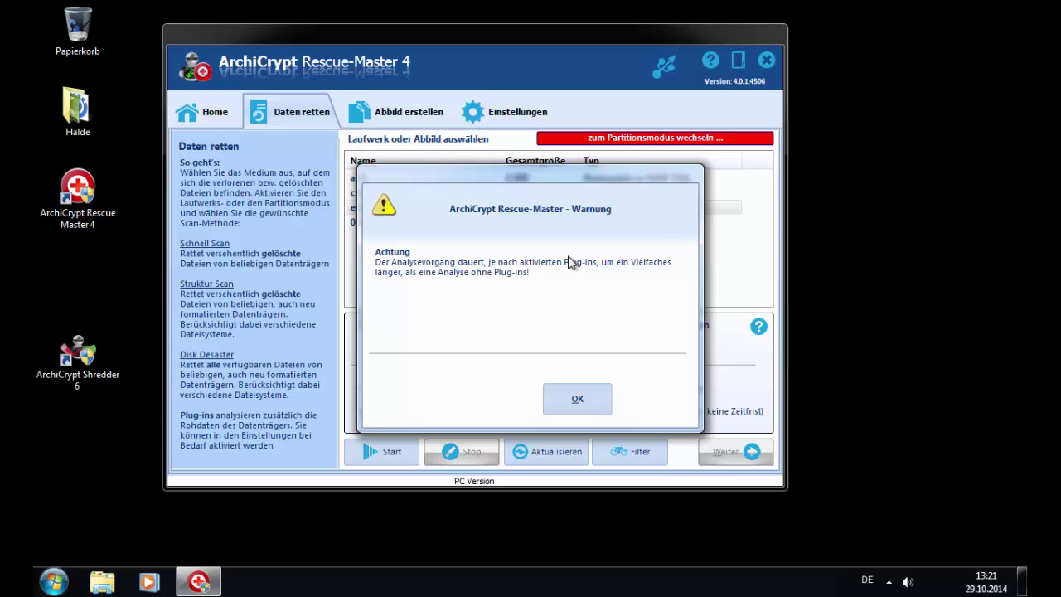
pyautogui.click(580, 403)
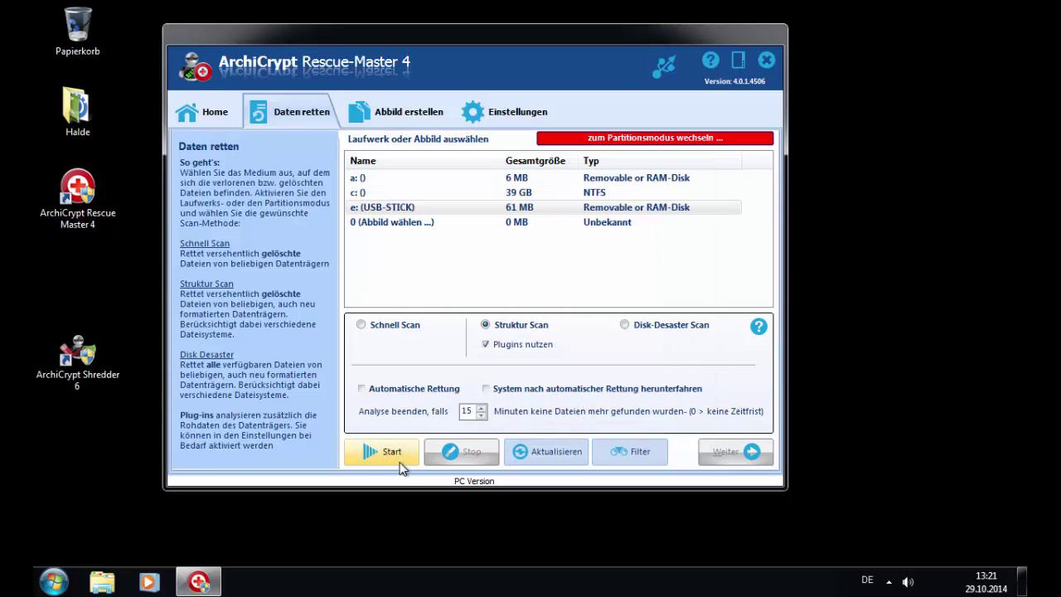
pyautogui.click(392, 454)
pyautogui.click(587, 402)
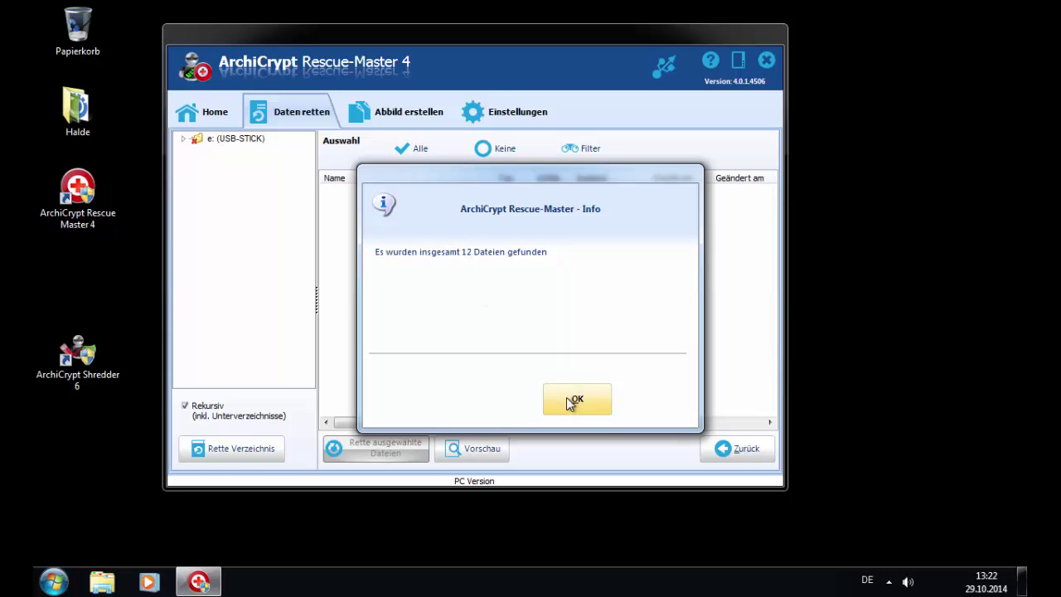
pyautogui.click(567, 397)
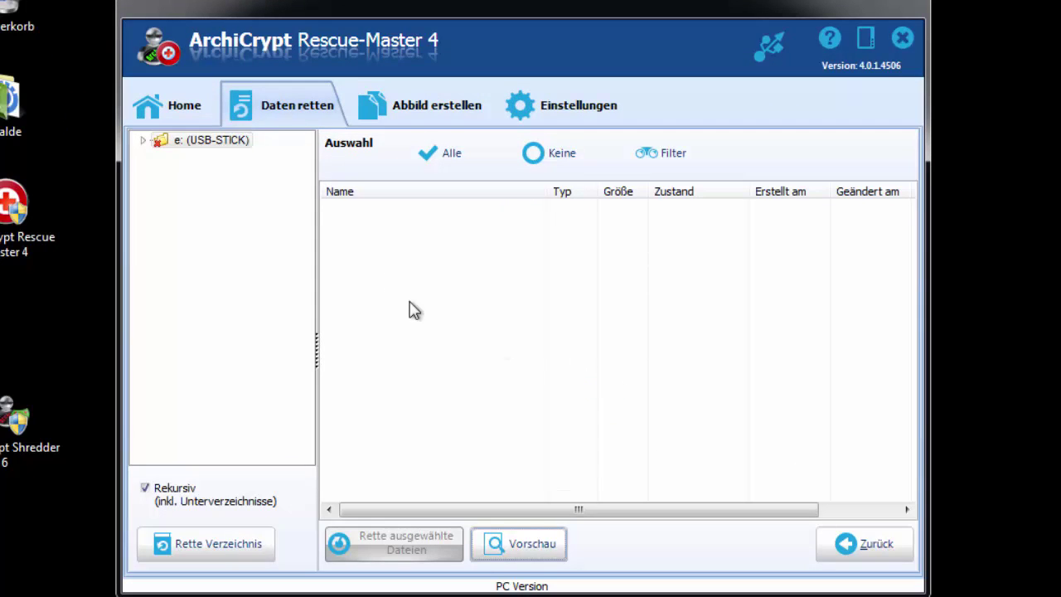
# List the contents of the Verlorene Dateien folder under e: (USB-STICK) and preview PNG_Plugin_240.PNG
pyautogui.doubleClick(207, 143)
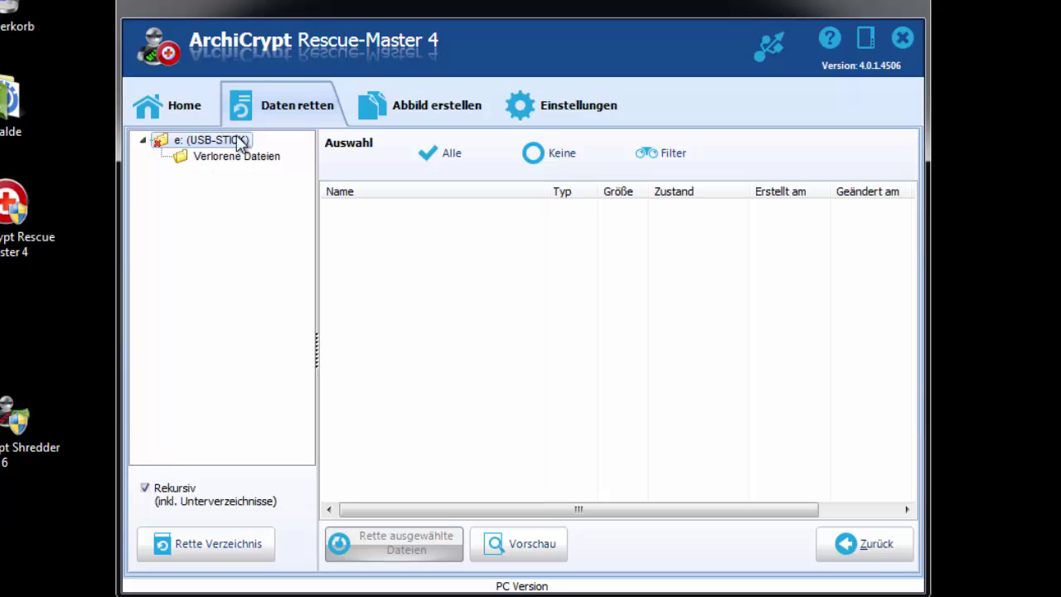
pyautogui.click(229, 163)
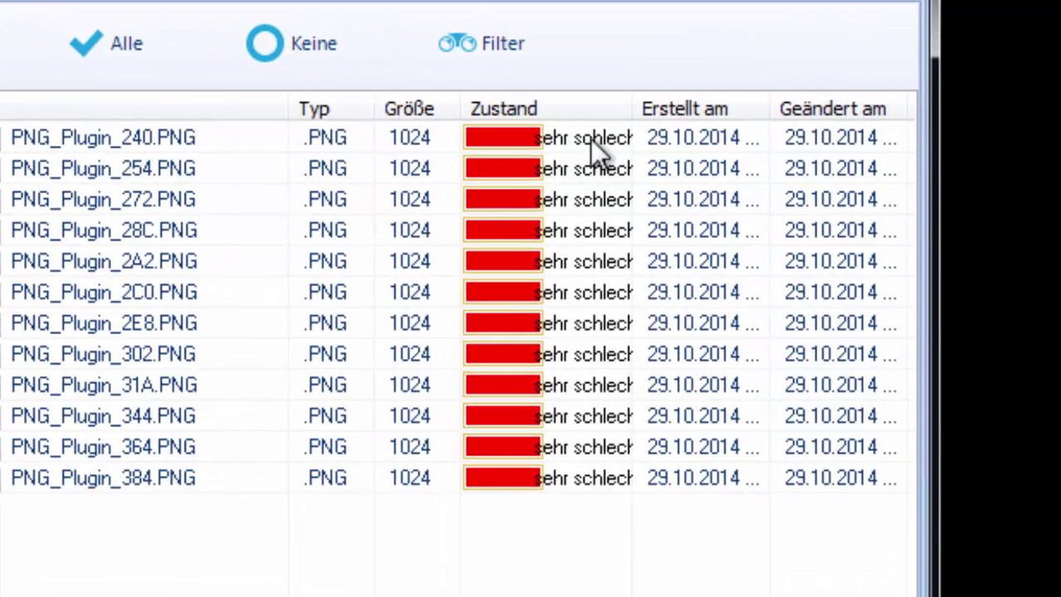
pyautogui.click(724, 206)
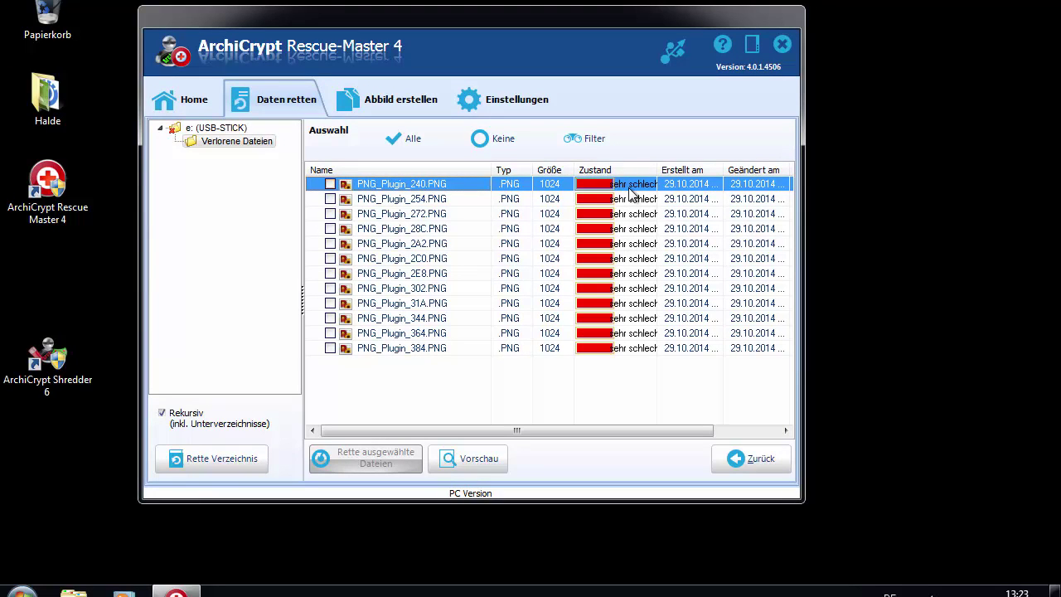
pyautogui.doubleClick(384, 188)
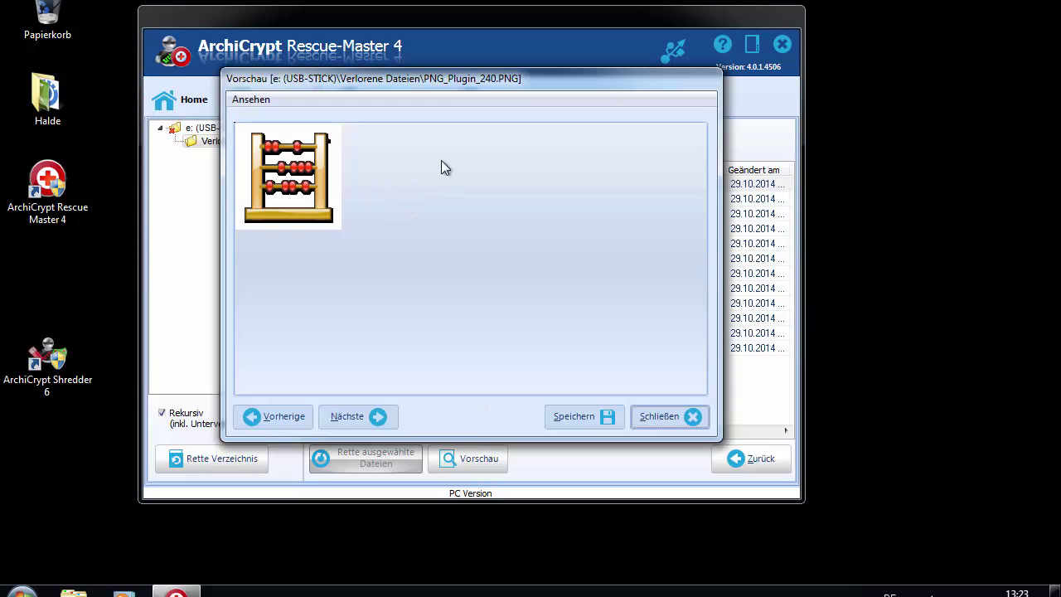
# Move the preview window clear of the file list, browse the recoverable images from PNG_Plugin_254.PNG through PNG_Plugin_302.PNG, and close the preview
pyautogui.moveTo(453, 85); pyautogui.dragTo(744, 99)
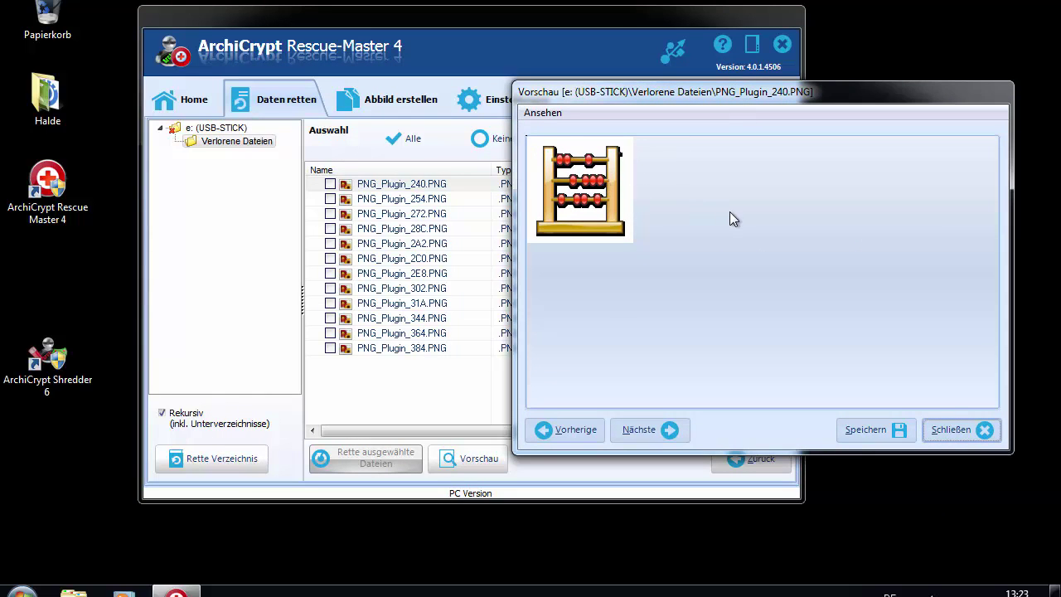
pyautogui.click(648, 431)
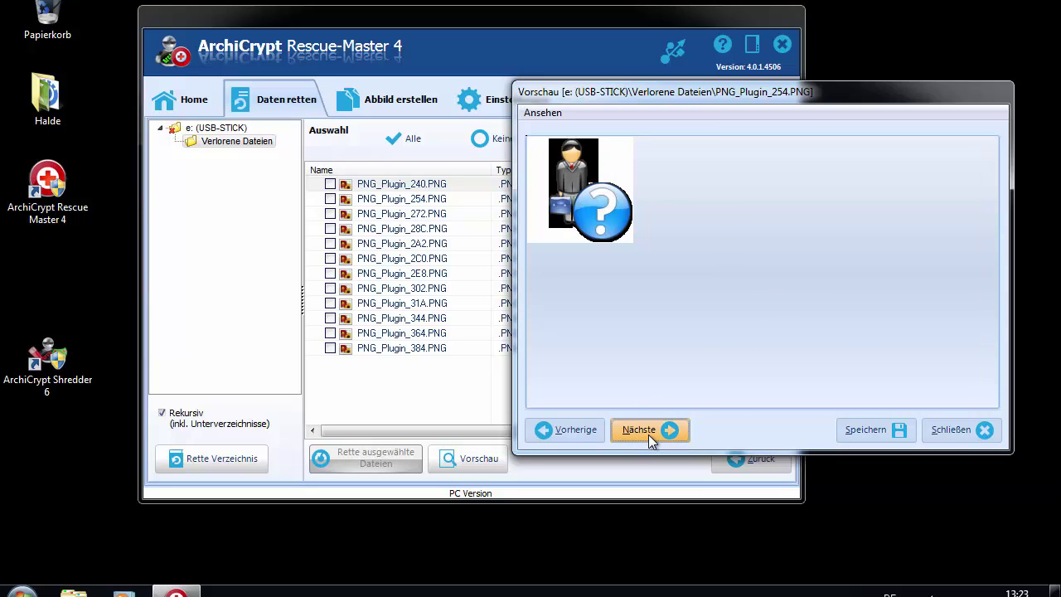
pyautogui.click(649, 434)
pyautogui.click(648, 434)
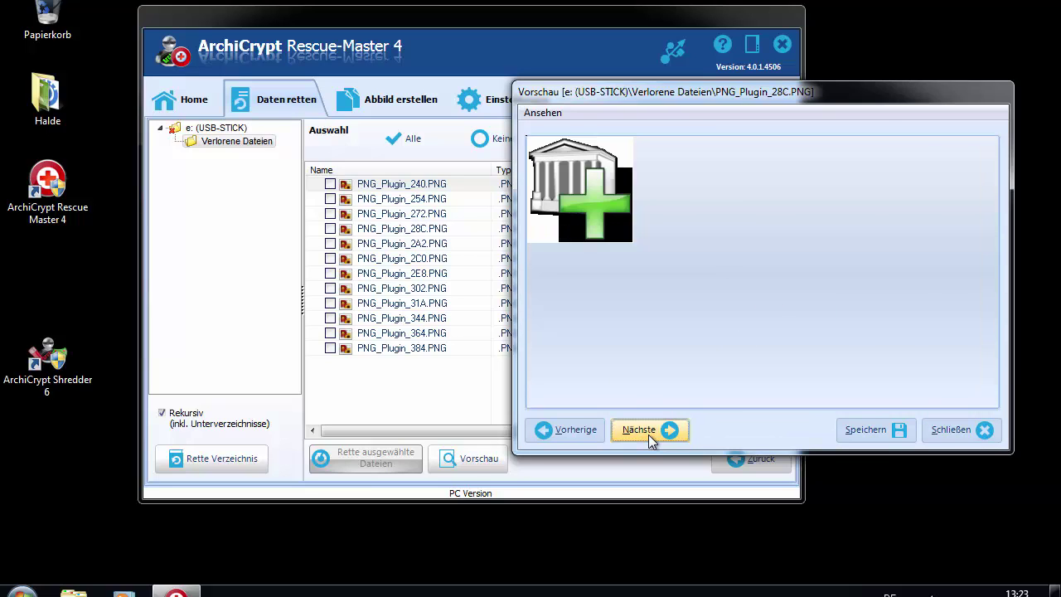
pyautogui.click(649, 434)
pyautogui.click(648, 435)
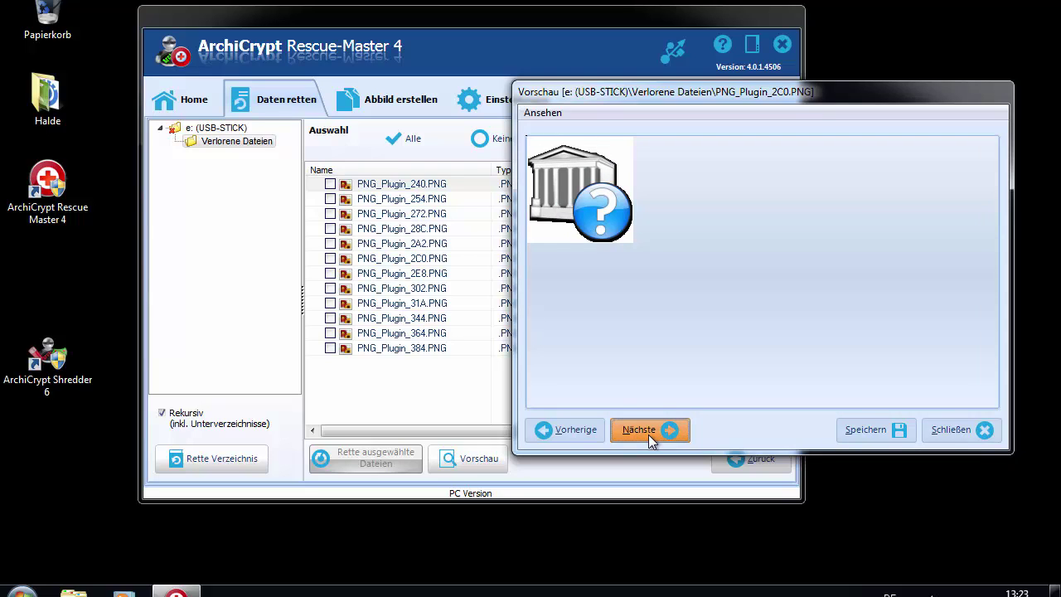
pyautogui.click(649, 434)
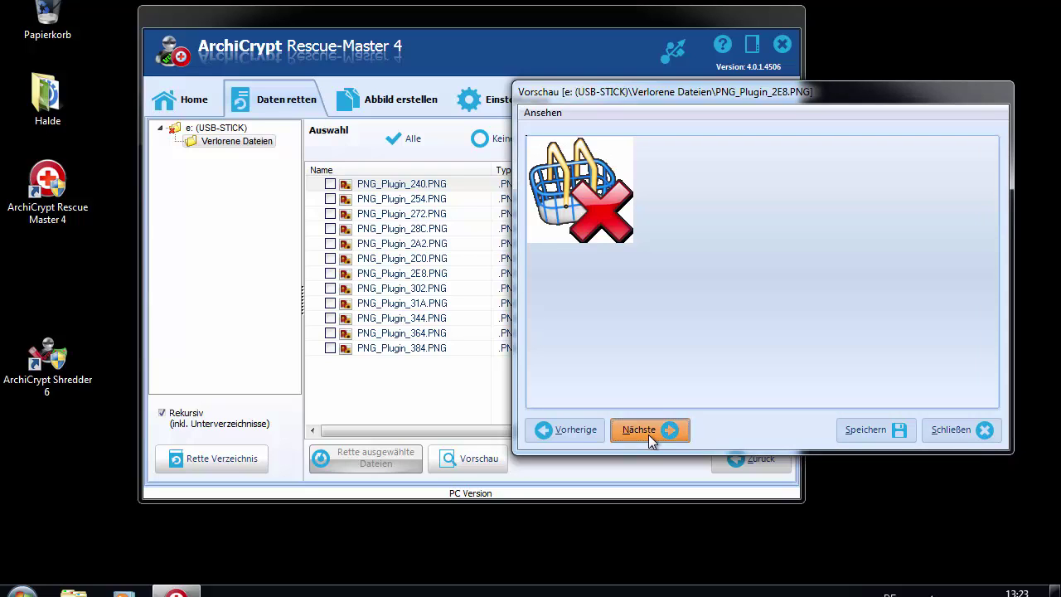
pyautogui.click(648, 434)
pyautogui.click(649, 435)
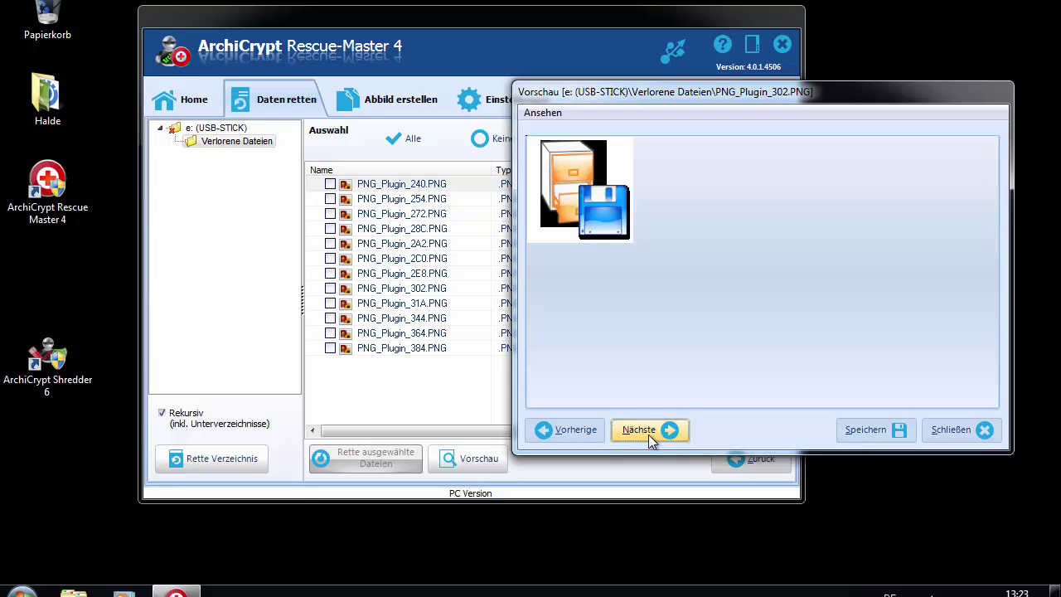
pyautogui.click(972, 430)
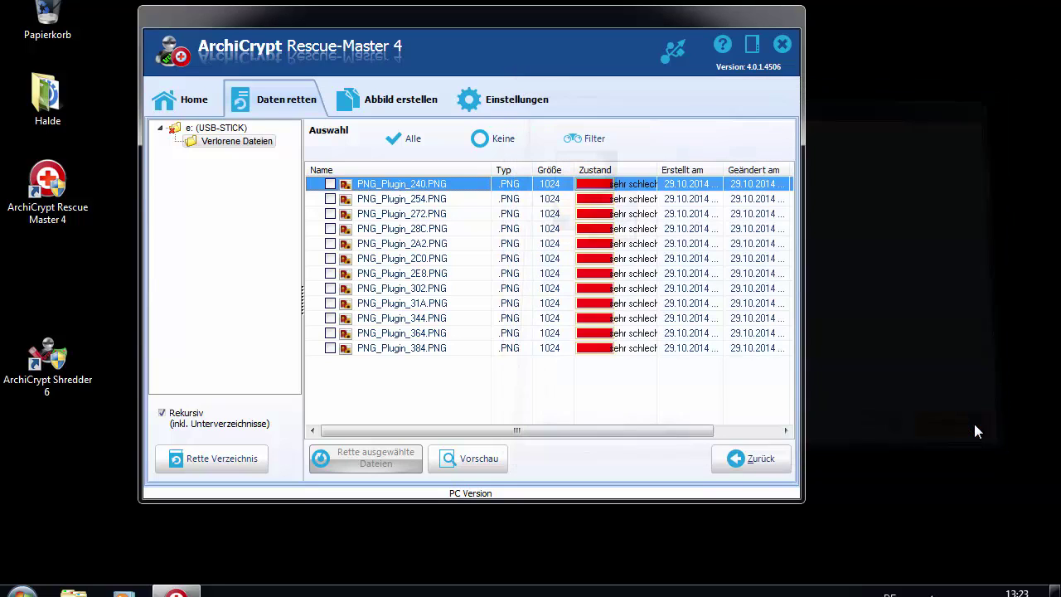
# Recover all listed PNG files from Verlorene Dateien into a new desktop folder named Rettung2, and dismiss the completion message
pyautogui.click(410, 139)
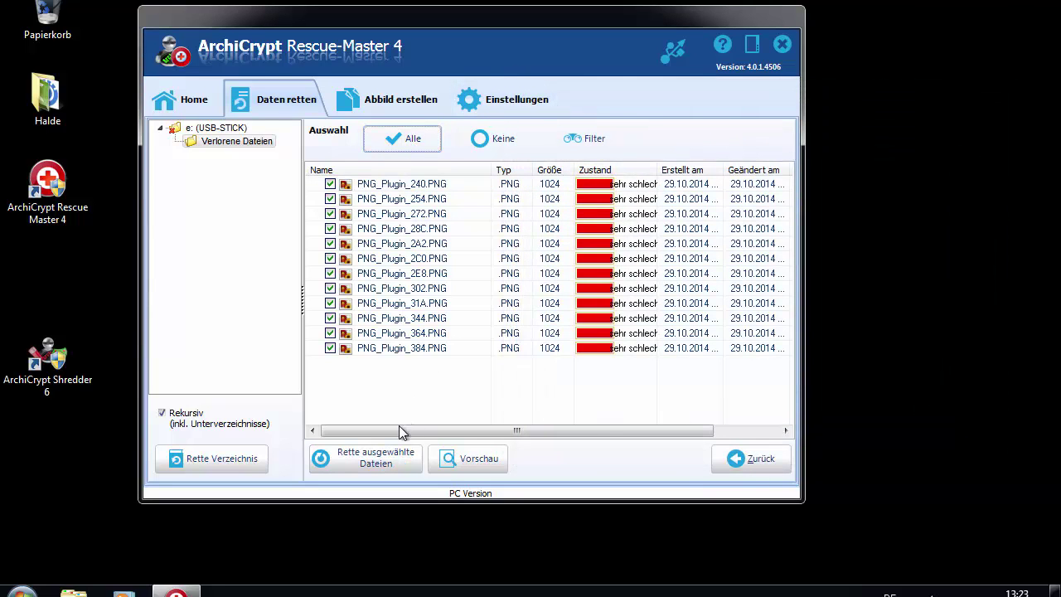
pyautogui.click(390, 462)
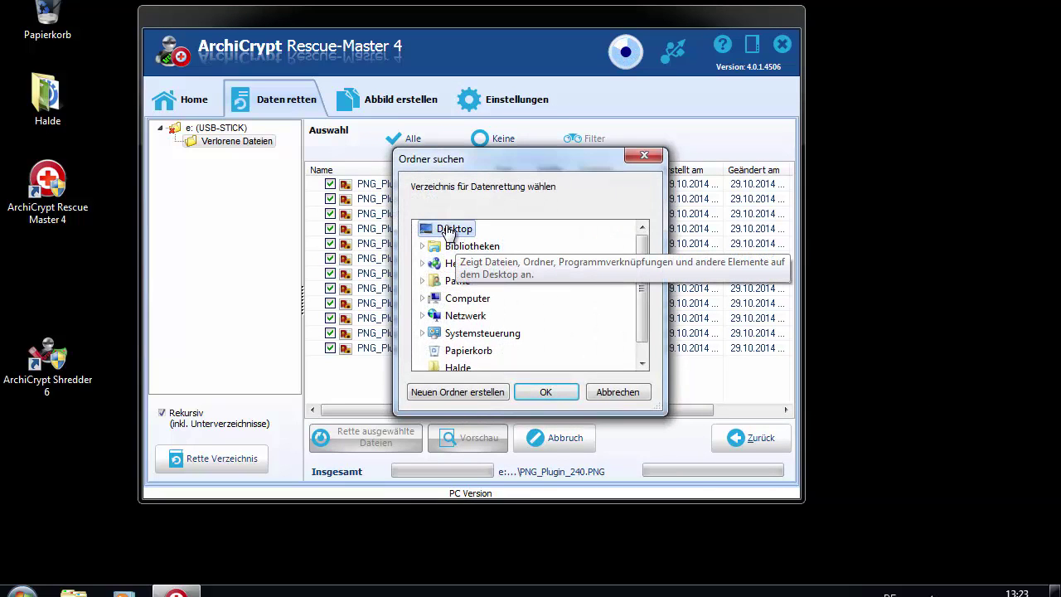
pyautogui.click(464, 393)
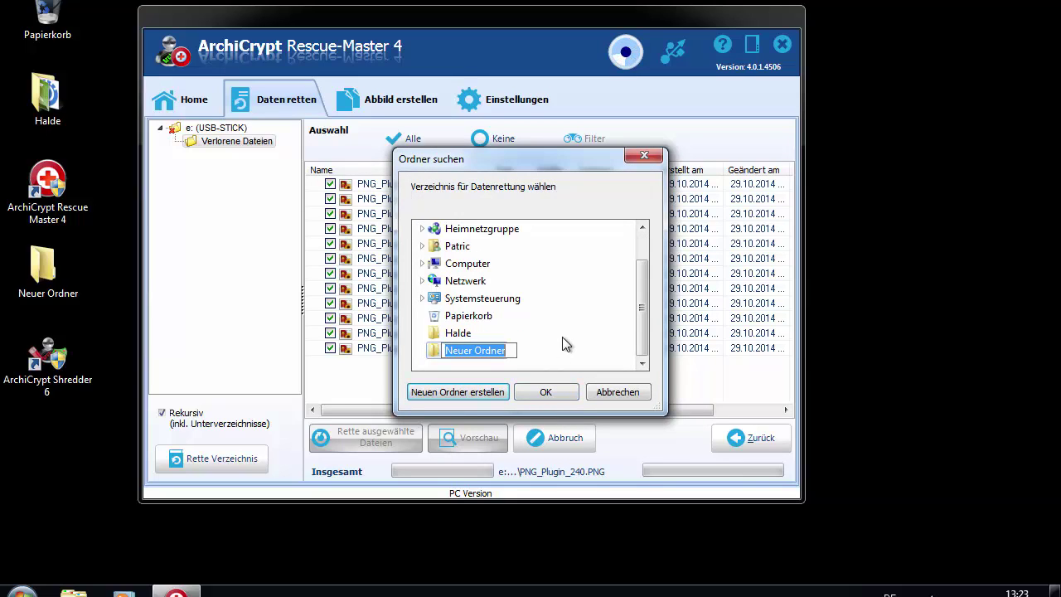
pyautogui.write('Re')
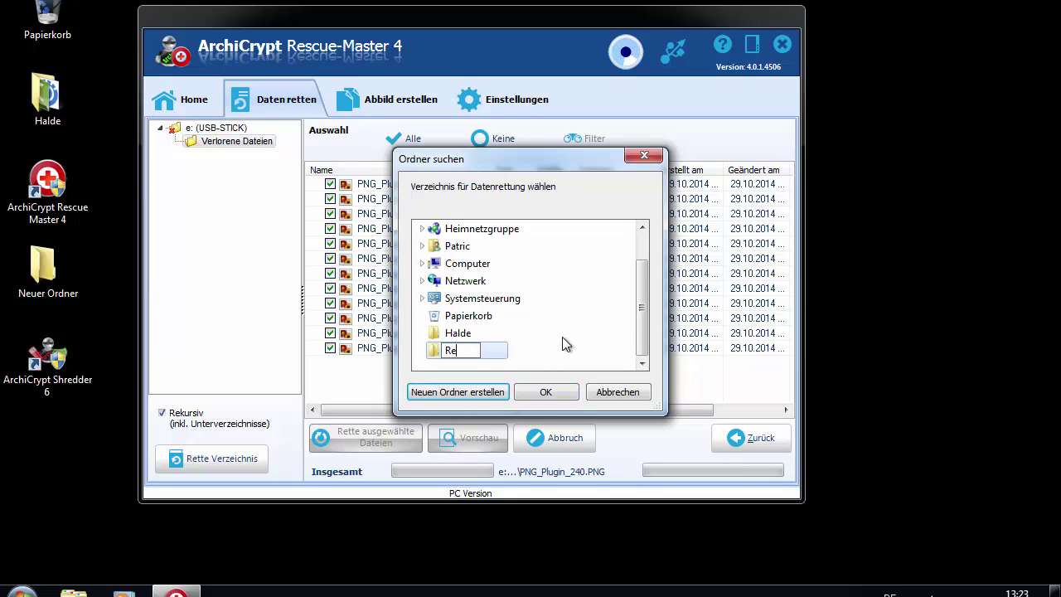
pyautogui.write('ttung2')
pyautogui.press('Return')
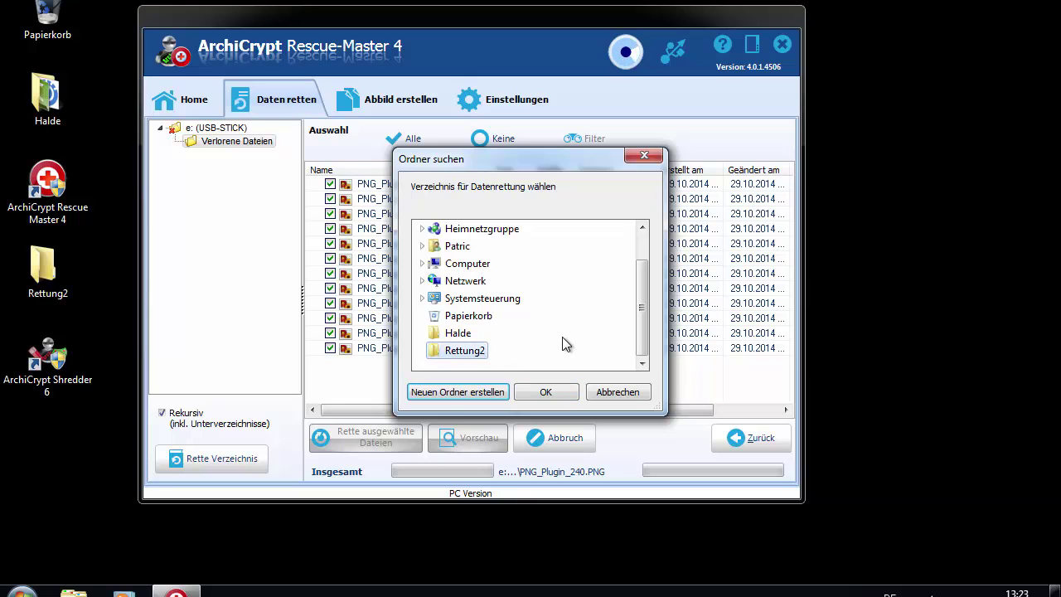
pyautogui.click(563, 397)
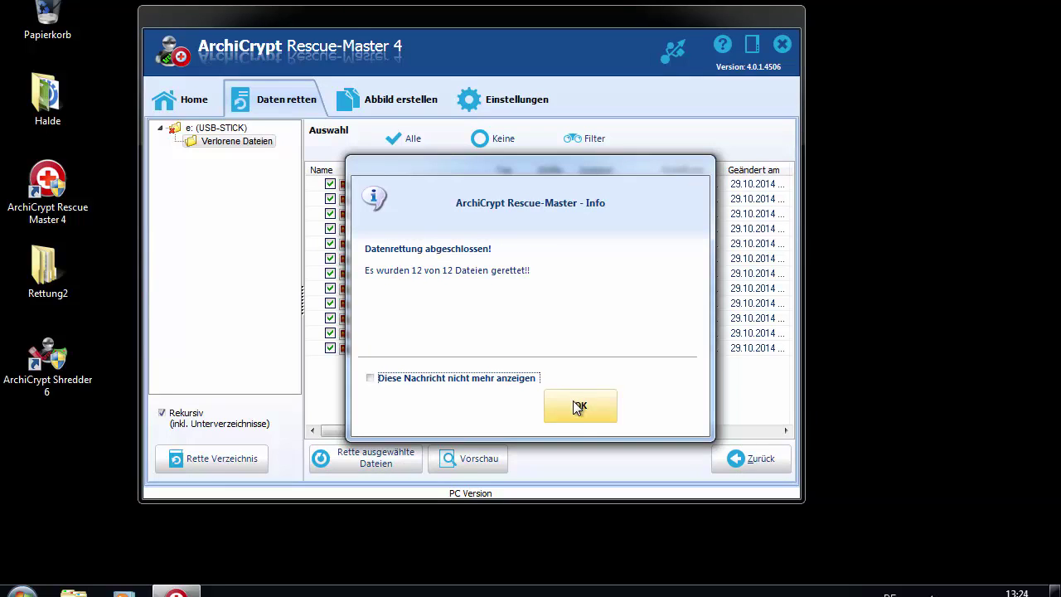
pyautogui.click(574, 401)
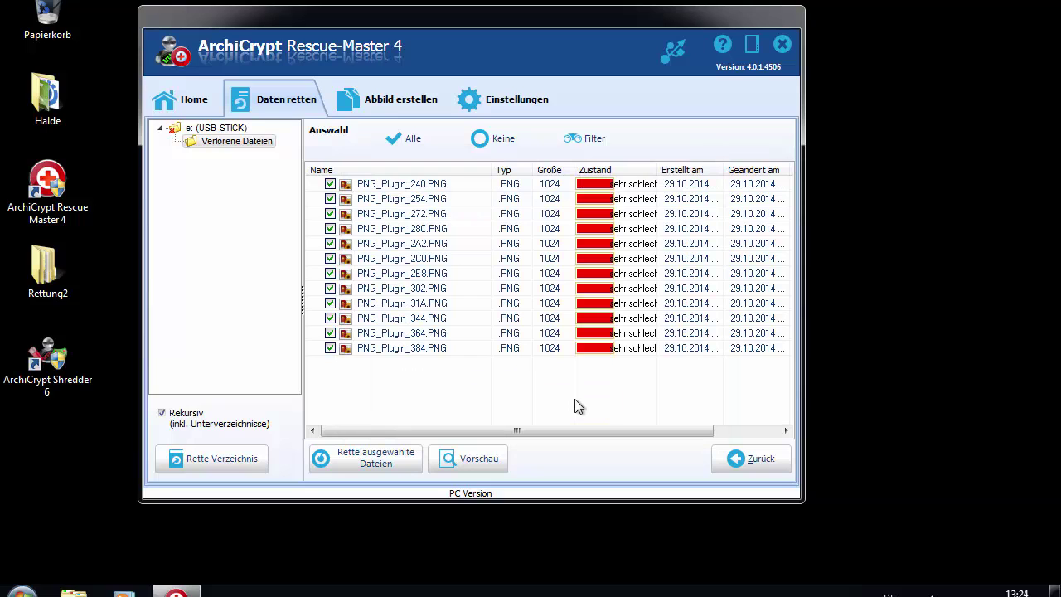
# Open the Verlorene Dateien subfolder in the desktop folder Rettung2 to check the recovered images
pyautogui.doubleClick(63, 260)
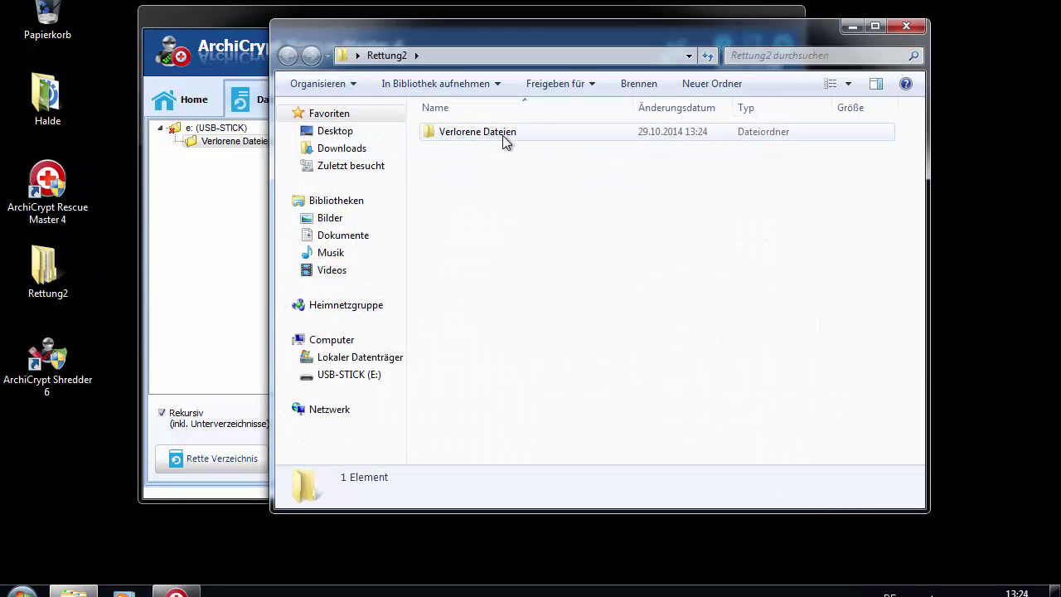
pyautogui.doubleClick(502, 135)
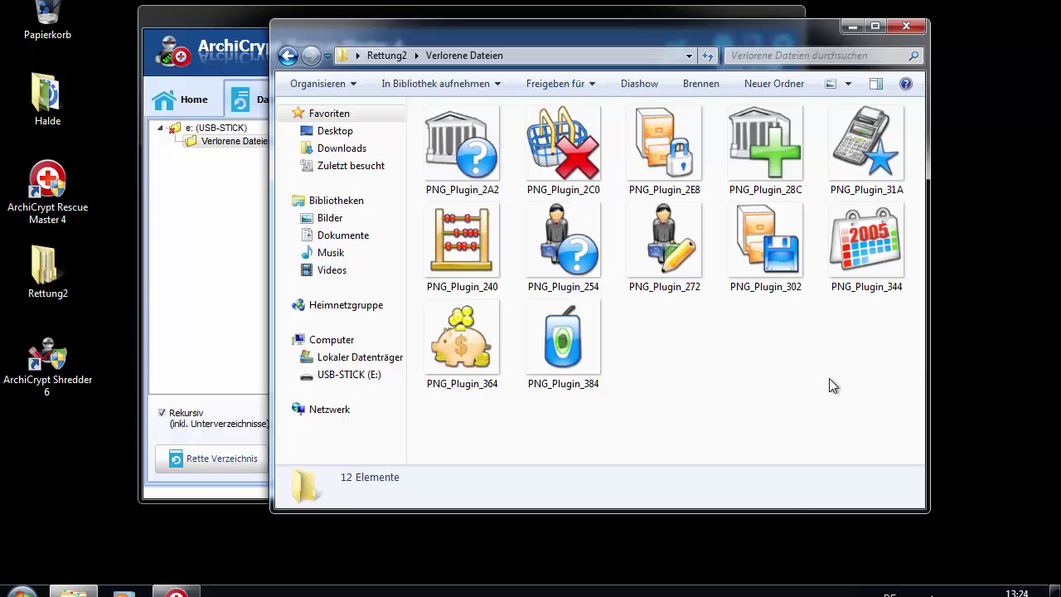